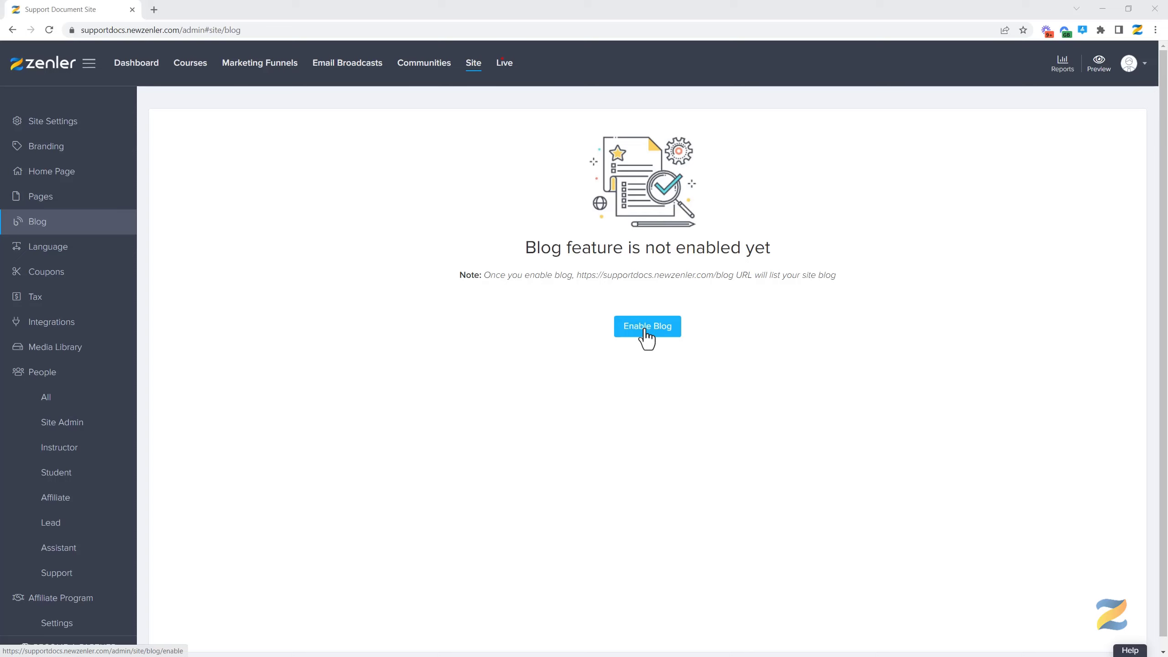
# Enable the blog and create a post titled "This is Zenler Blog" with the description "Zenler has a Blog Feature built into the platform.".
pyautogui.click(646, 334)
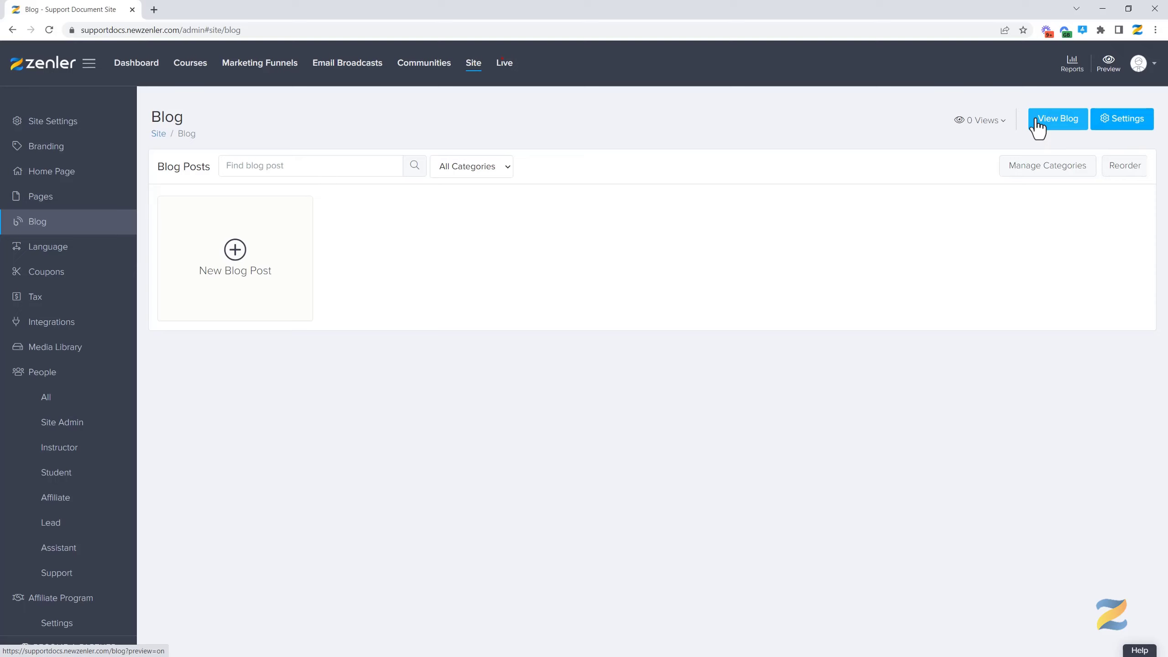
pyautogui.click(235, 252)
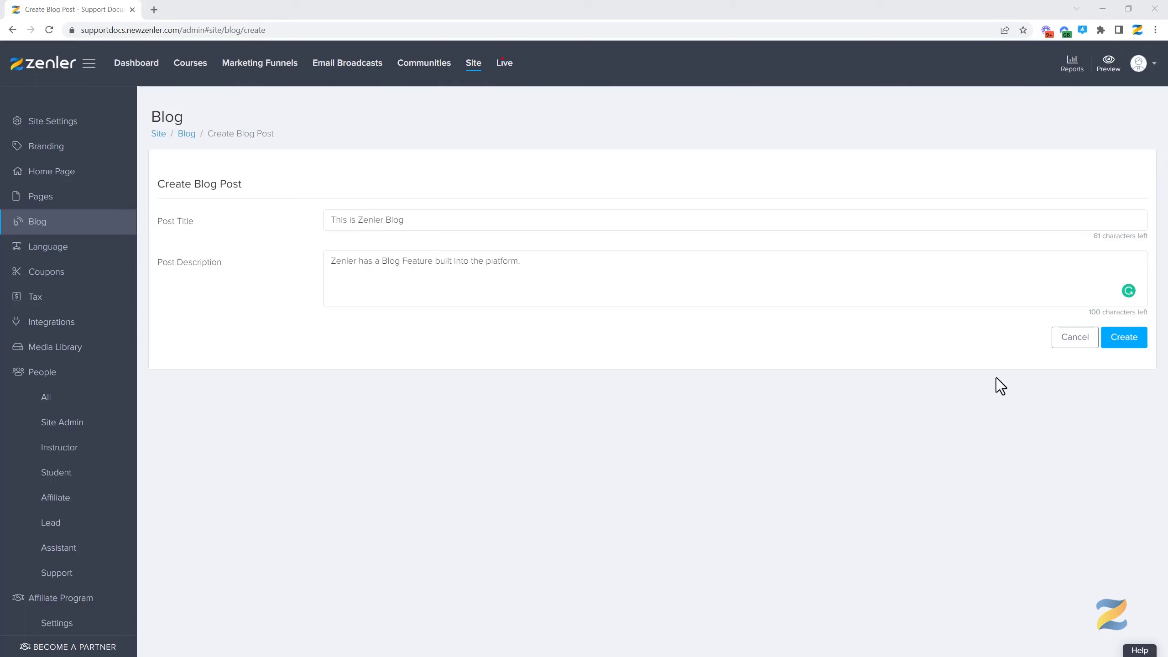
pyautogui.click(1106, 338)
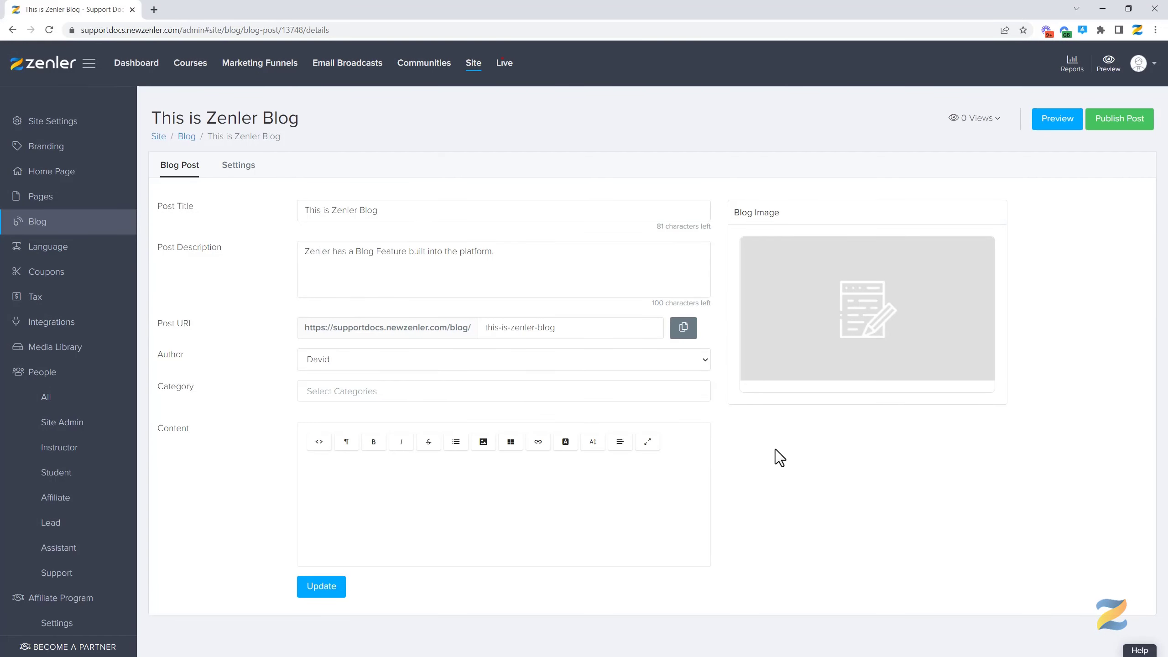
# Upload wordpress-923188_1920.jpg as the blog image, enlarging the crop area to nearly the full photo width, and save the crop.
pyautogui.moveTo(877, 267)
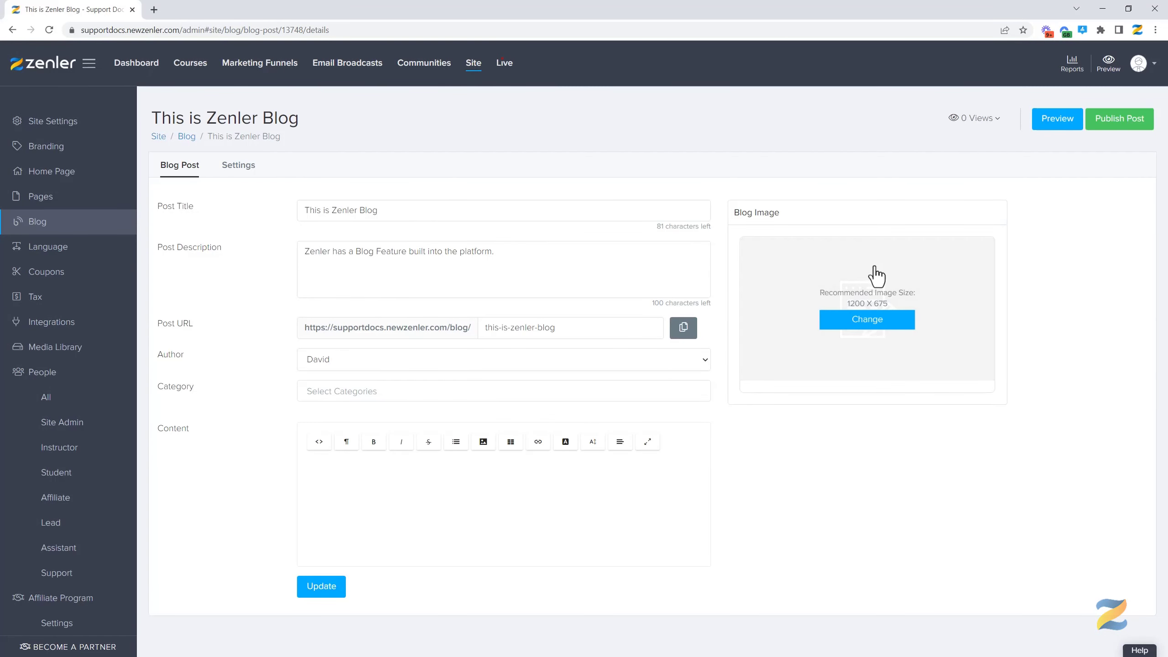
pyautogui.click(865, 321)
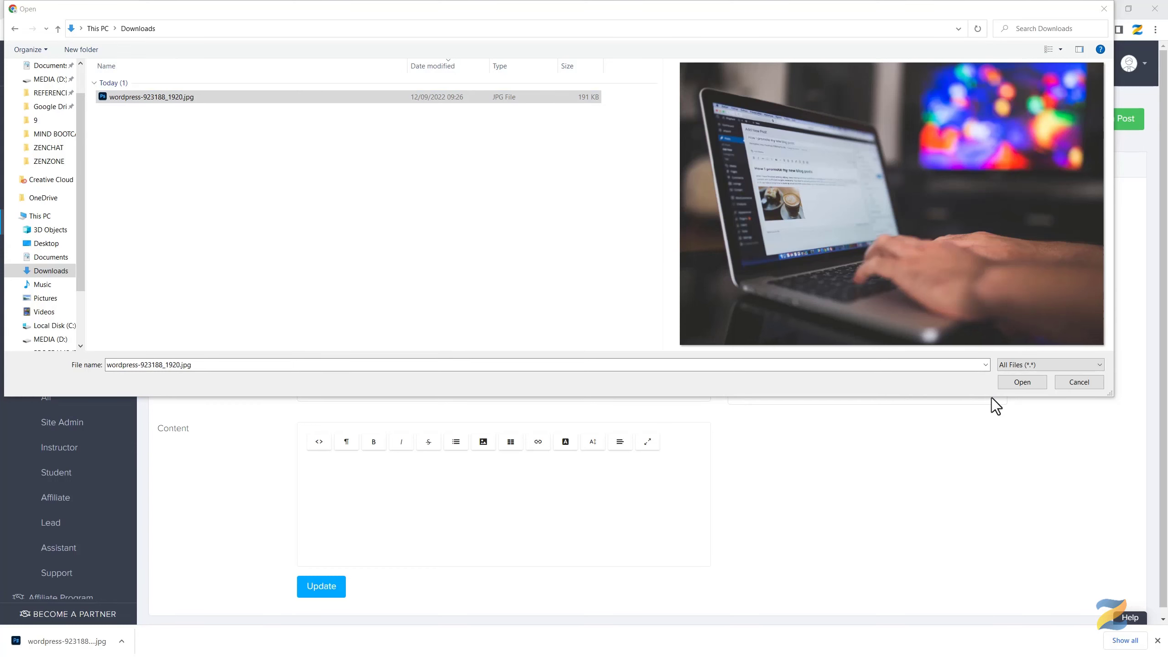
pyautogui.click(1023, 383)
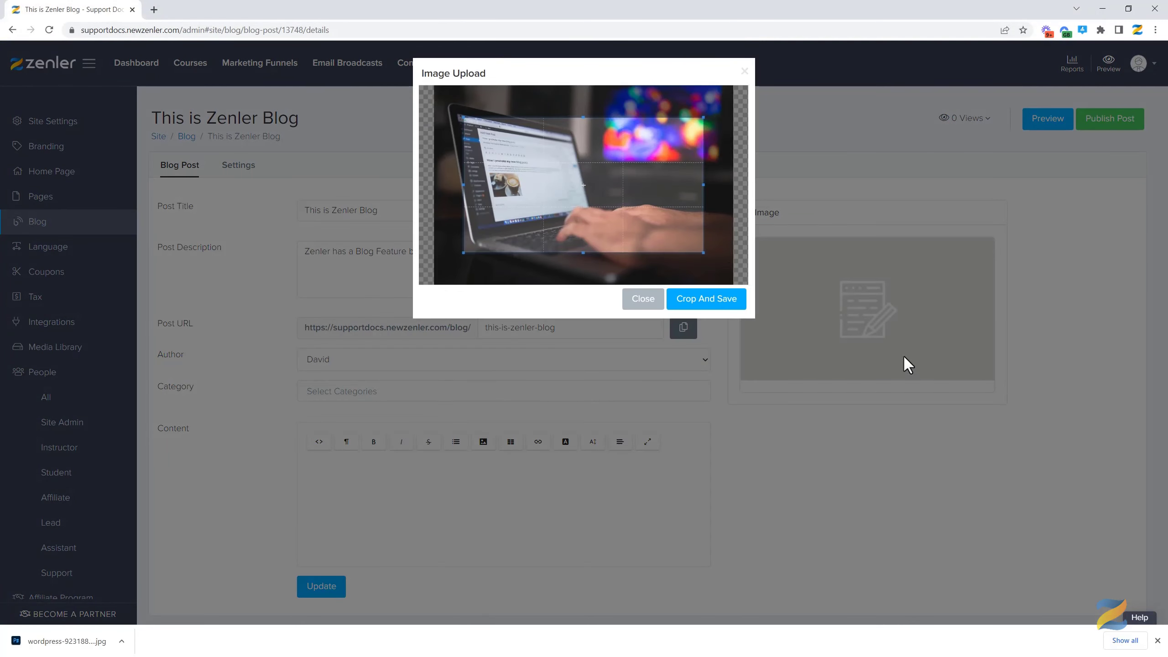
pyautogui.moveTo(659, 211); pyautogui.dragTo(731, 278)
pyautogui.moveTo(685, 218); pyautogui.dragTo(684, 228)
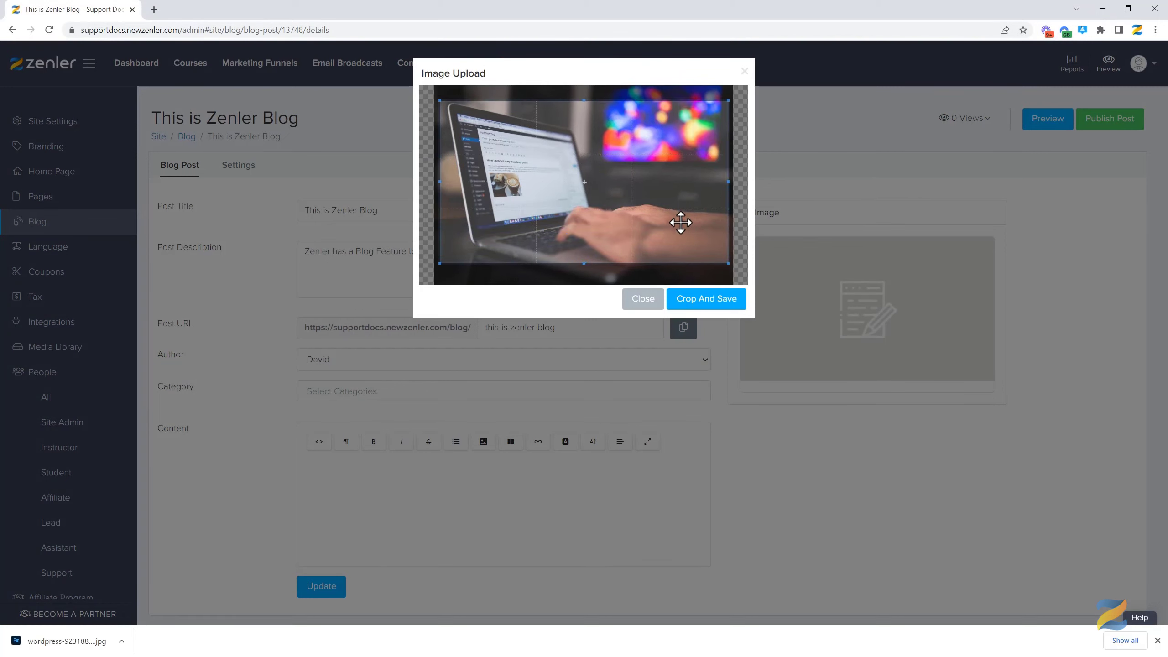
pyautogui.click(704, 302)
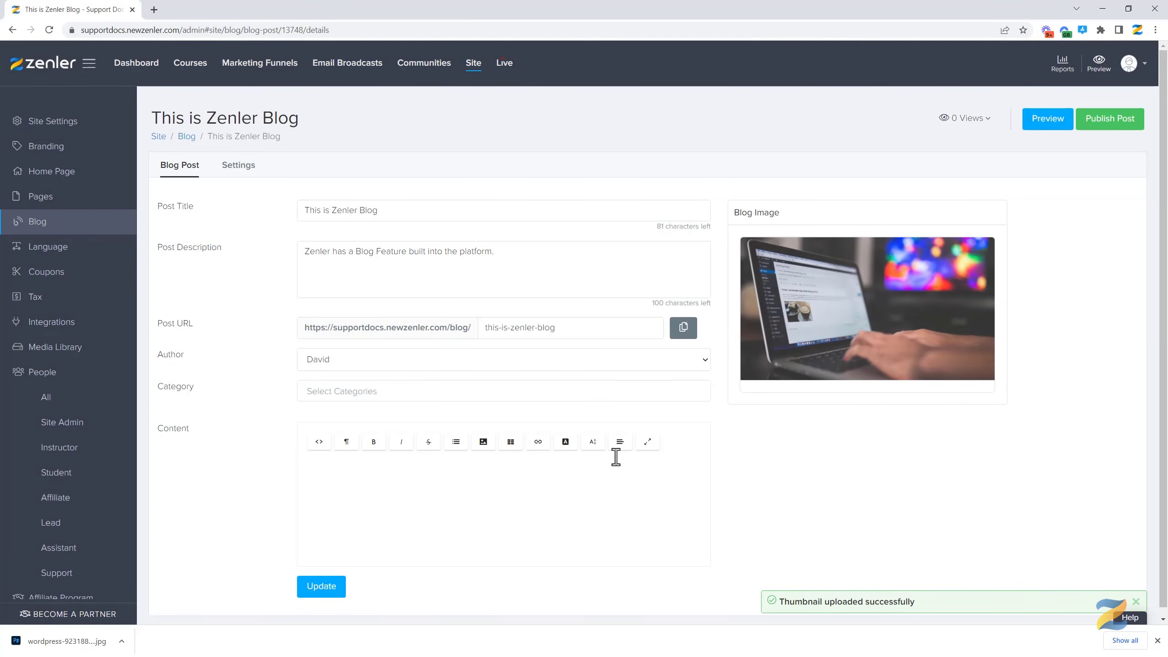
# Paste the prepared "Zenler Blogs" article text into the post's content.
pyautogui.click(362, 392)
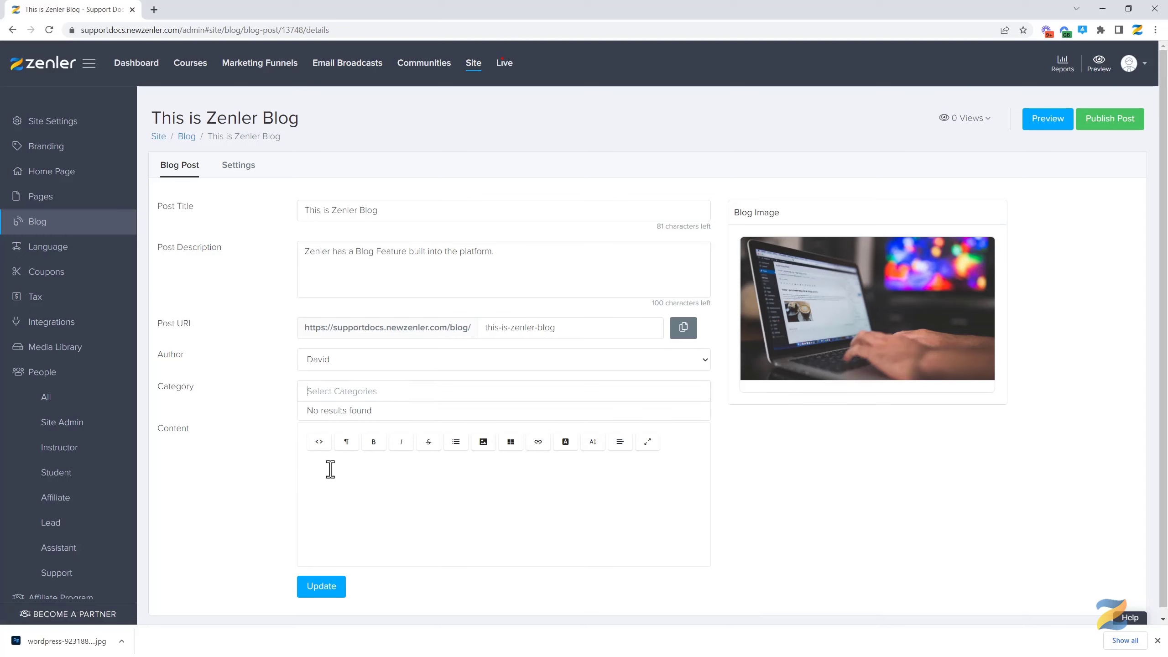
pyautogui.click(336, 469)
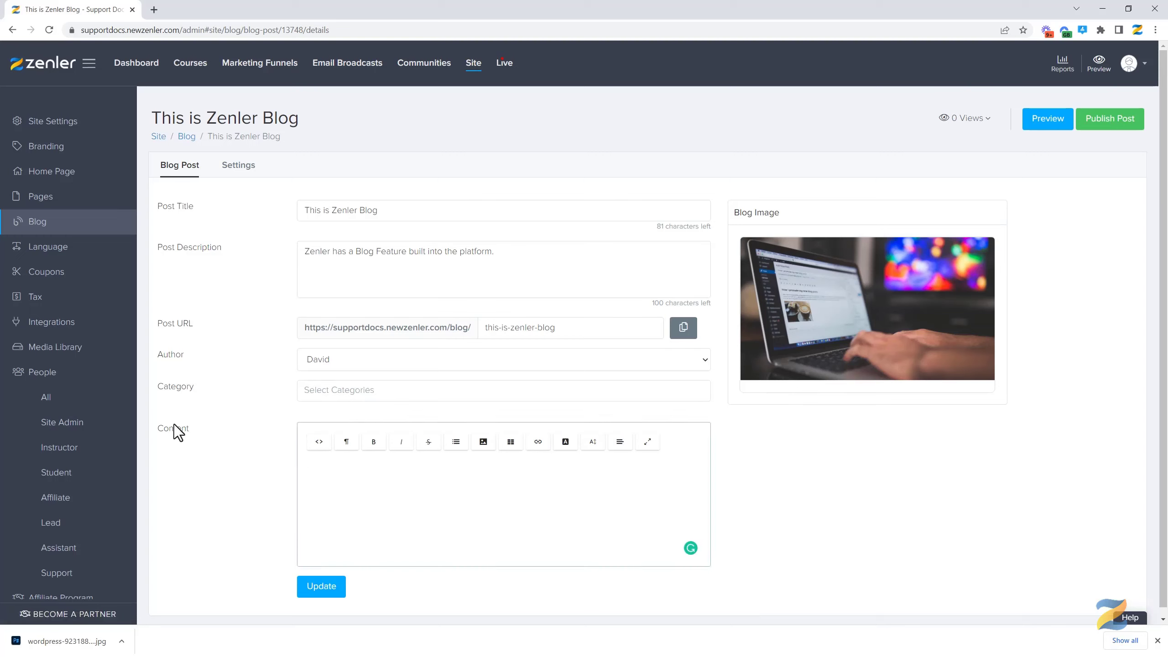
pyautogui.hotkey('ctrl', 'v')
# Format the line "Zenler Blogs" as Heading 1 and the line "Created for you!" as Heading 2.
pyautogui.moveTo(358, 469); pyautogui.dragTo(307, 469)
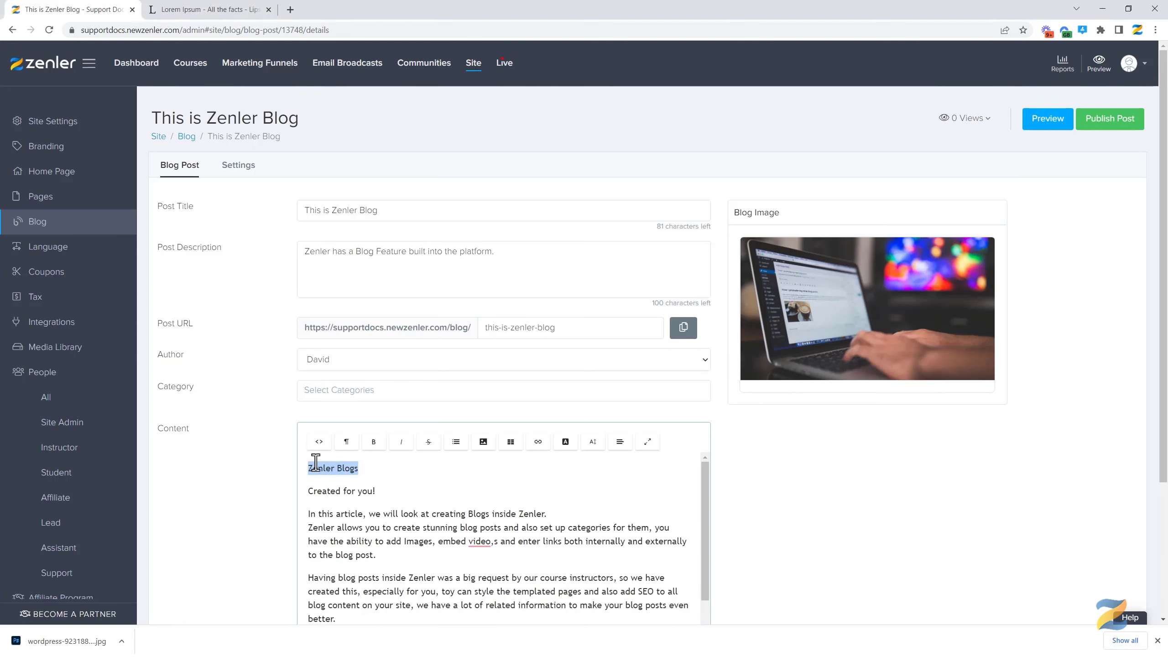
pyautogui.click(346, 442)
pyautogui.click(354, 541)
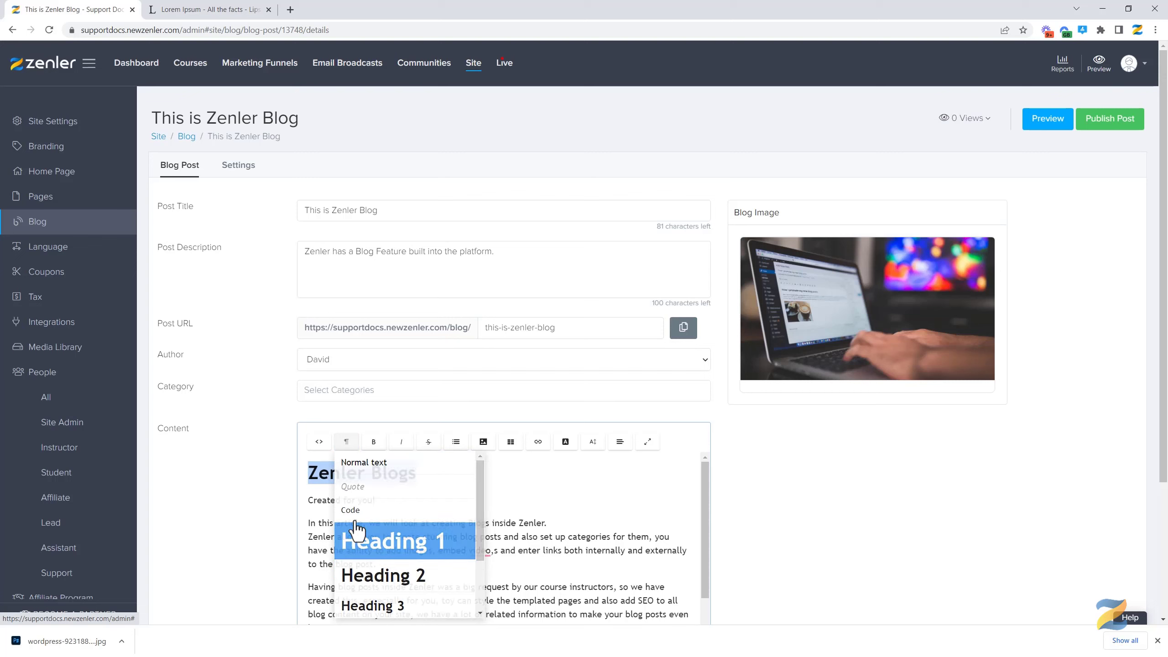
pyautogui.click(351, 500)
pyautogui.moveTo(375, 501); pyautogui.dragTo(307, 501)
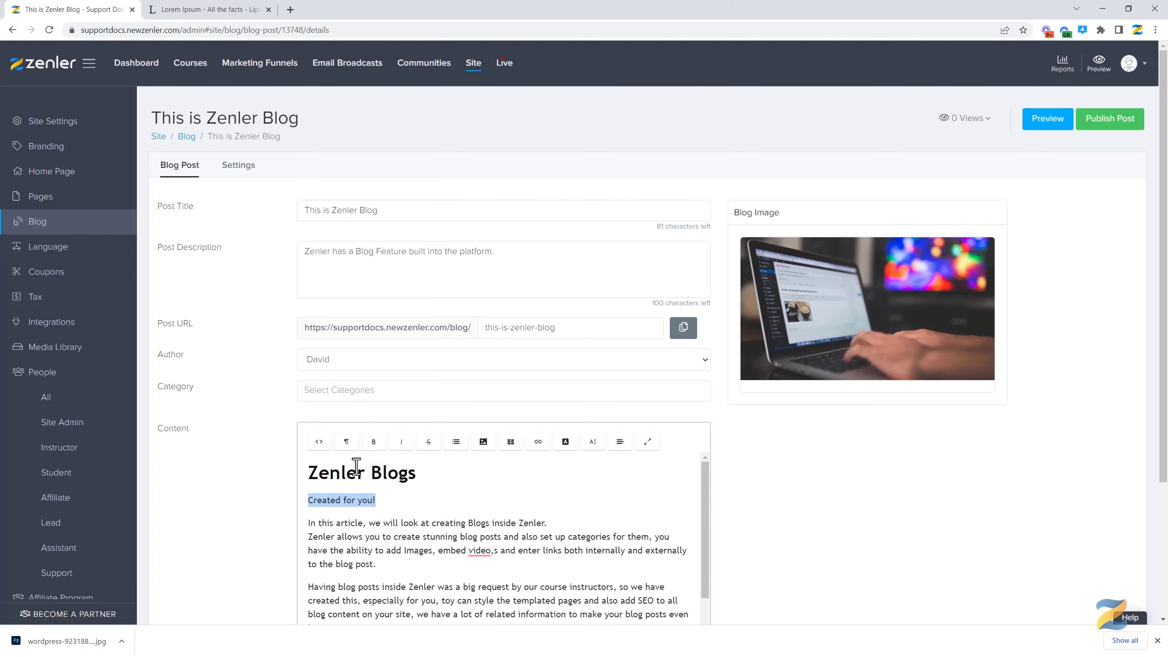
pyautogui.click(347, 442)
pyautogui.click(384, 575)
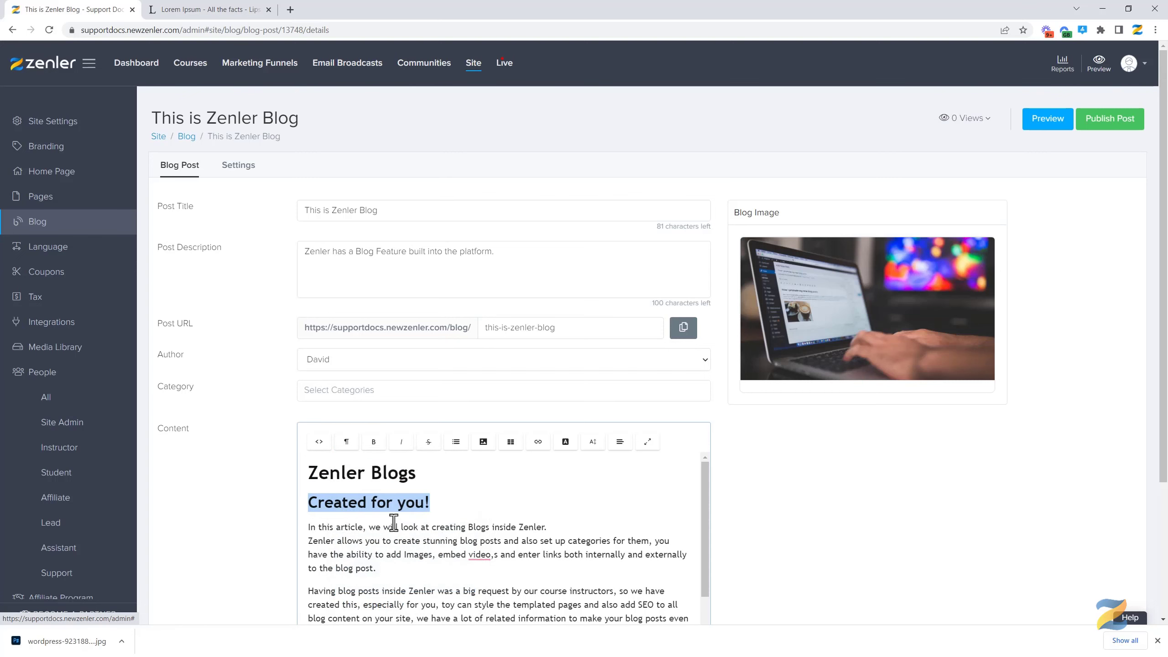
pyautogui.click(450, 500)
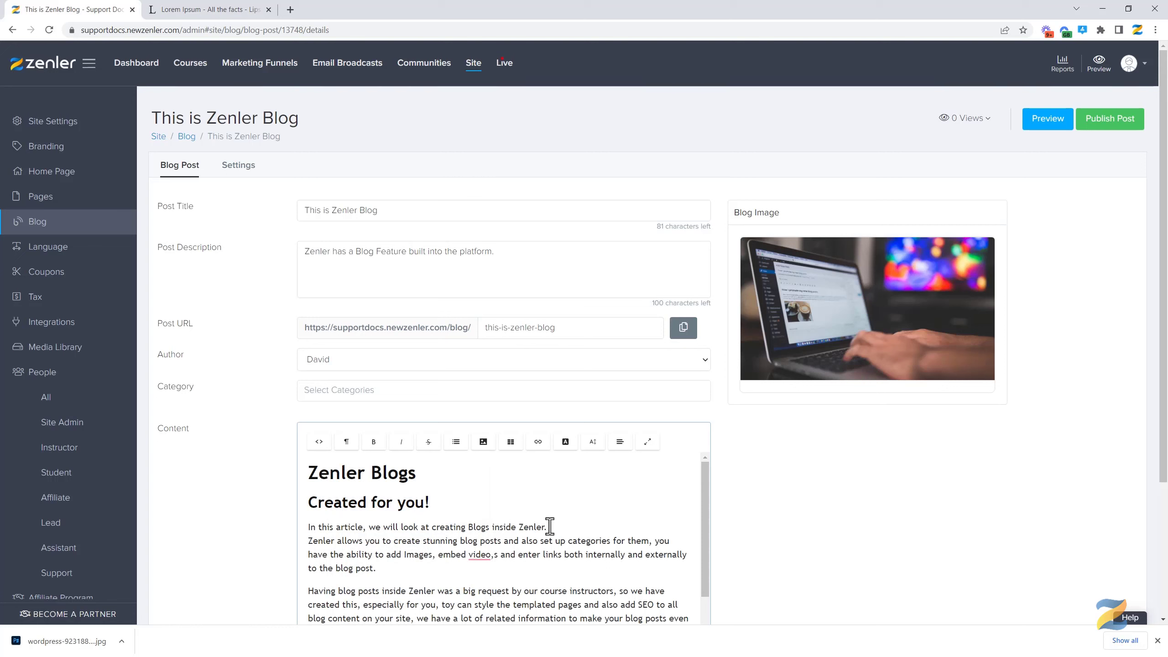
# Make the sentence beginning "In this article" bold and the text beginning "Zenler allows you to create" italic.
pyautogui.moveTo(549, 527); pyautogui.dragTo(294, 535)
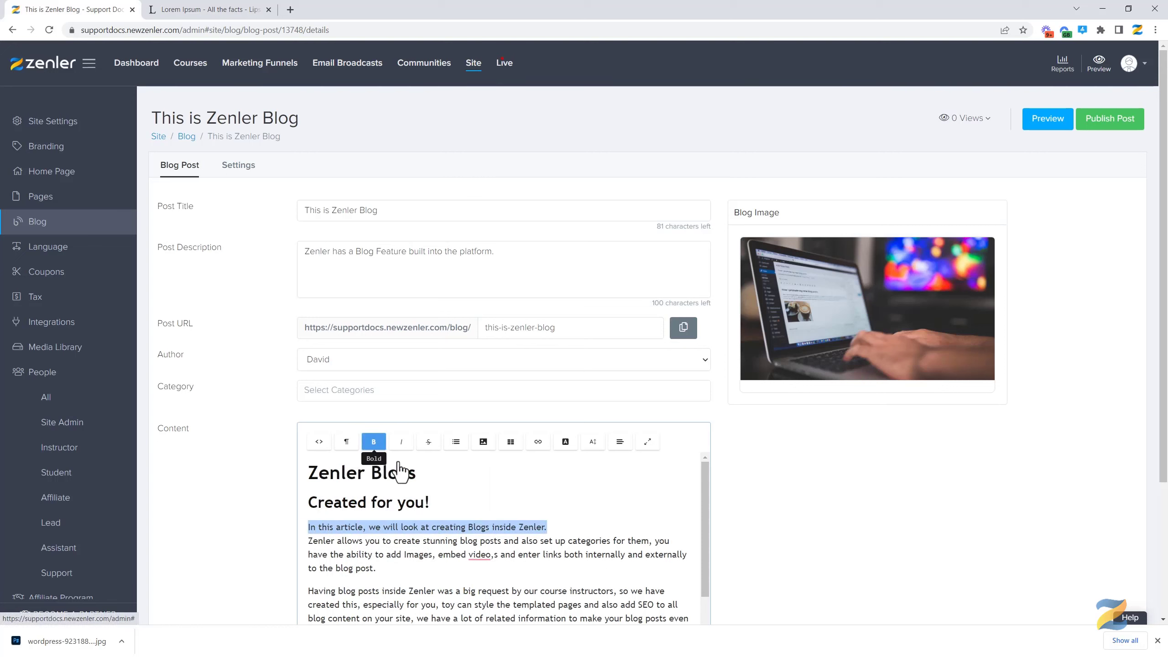
pyautogui.click(374, 442)
pyautogui.click(391, 554)
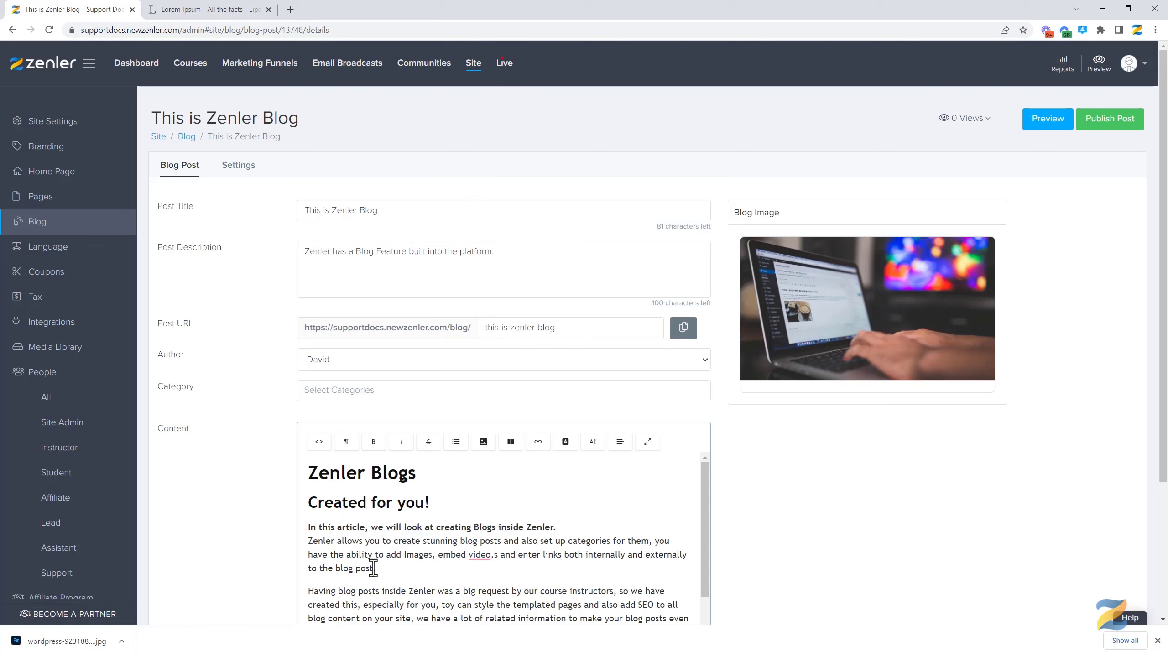
pyautogui.moveTo(376, 569); pyautogui.dragTo(306, 546)
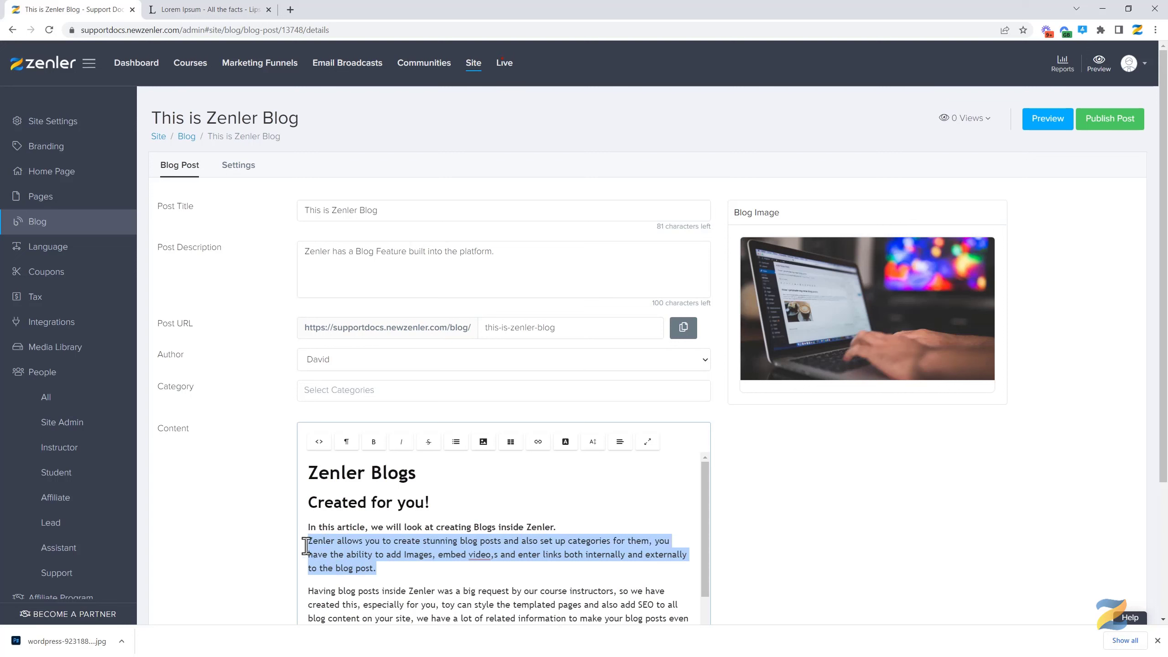
pyautogui.click(401, 442)
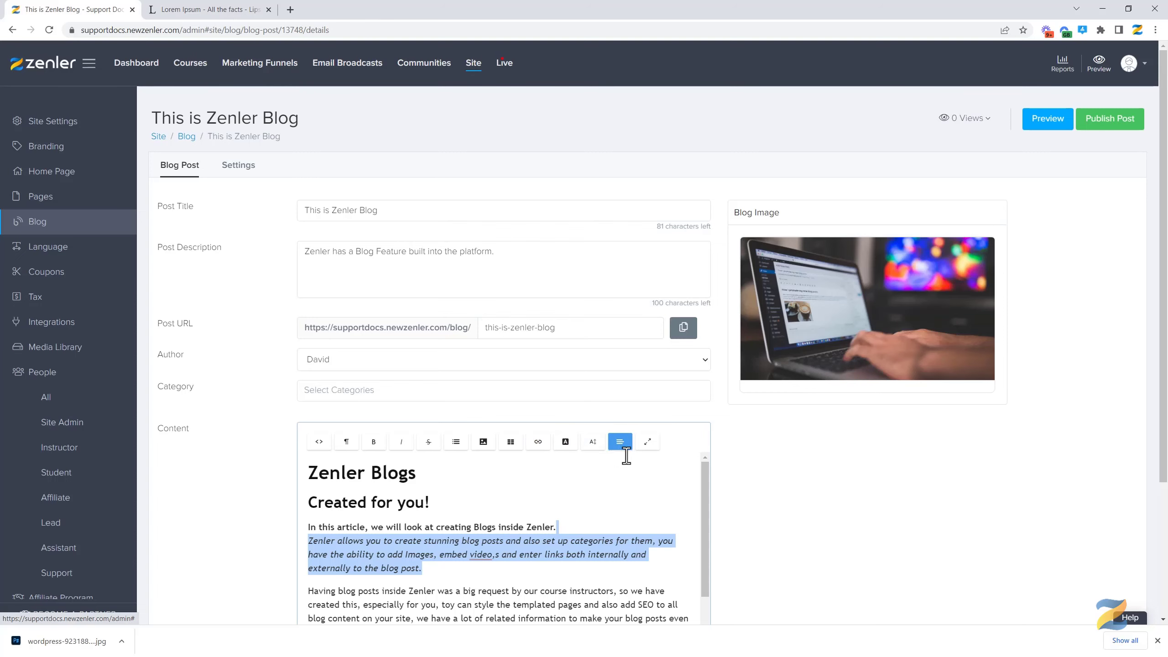
# View the article in the full-screen editor, return to the post form and examine the editable part of the post URL.
pyautogui.click(647, 443)
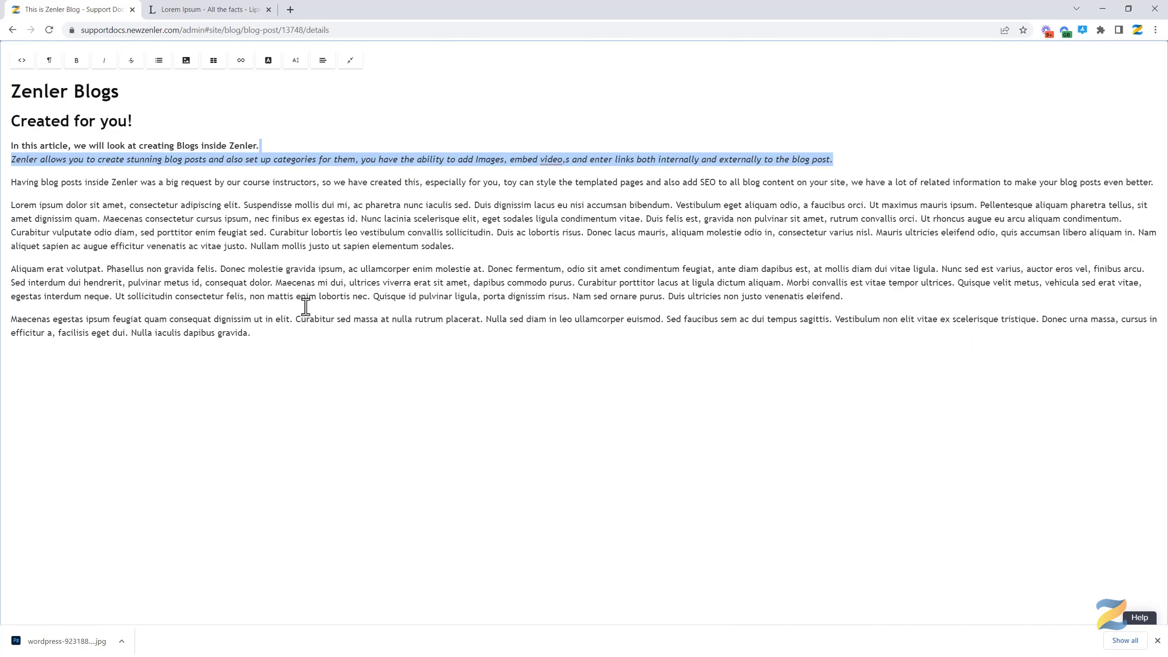
pyautogui.click(353, 64)
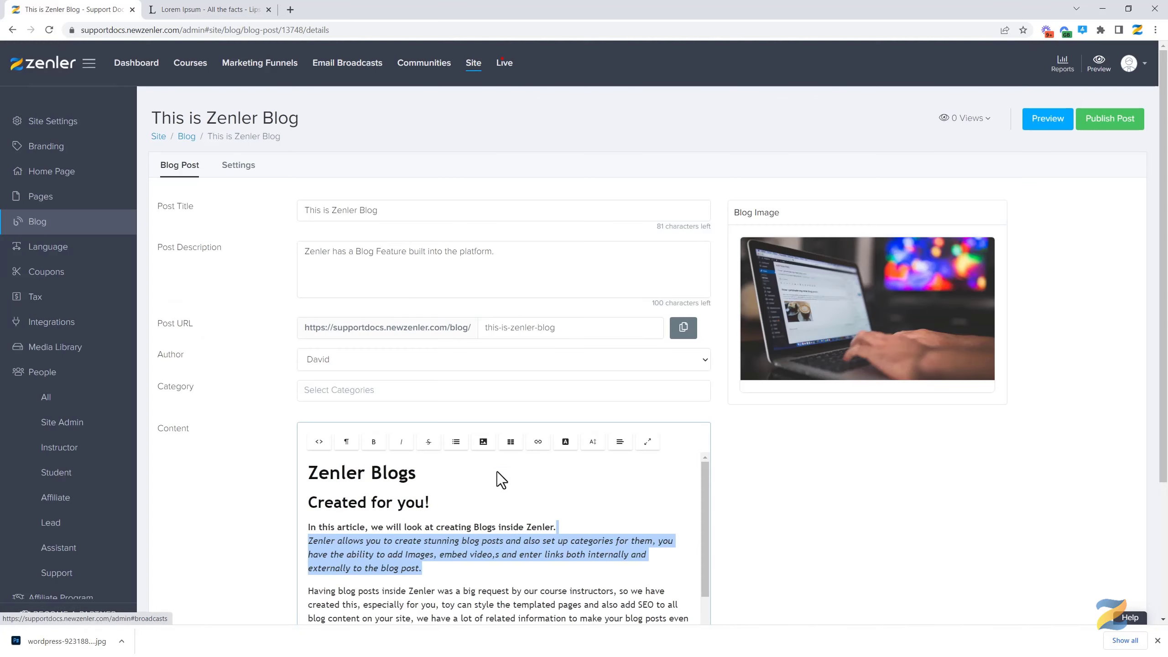
pyautogui.click(549, 327)
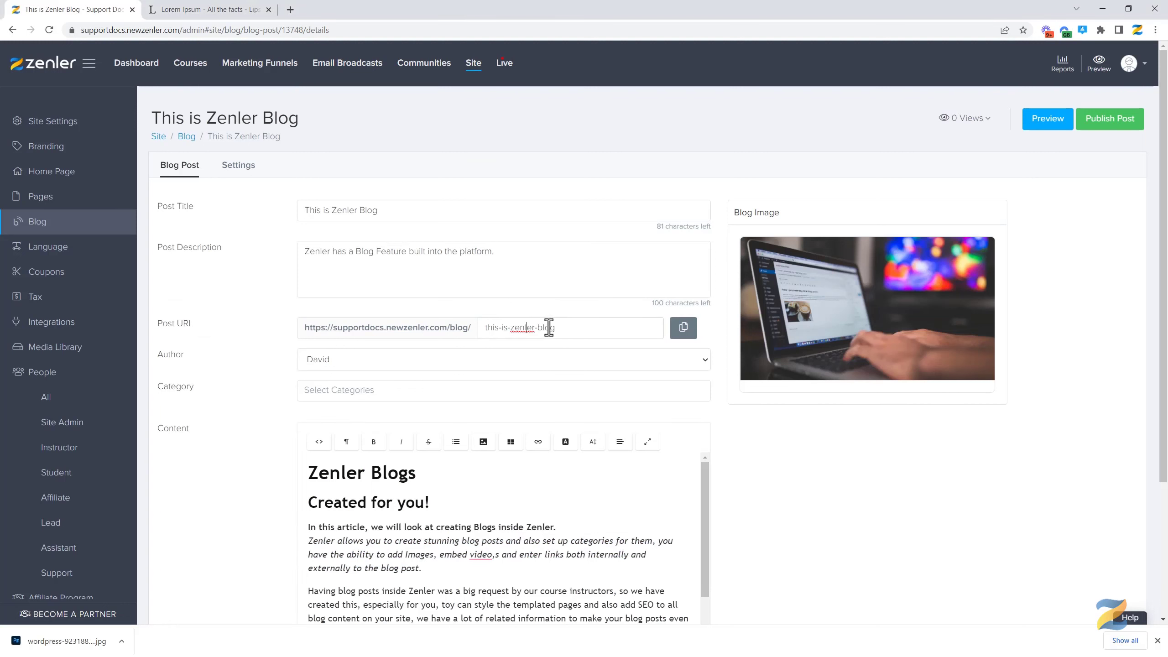
pyautogui.moveTo(564, 327); pyautogui.dragTo(482, 322)
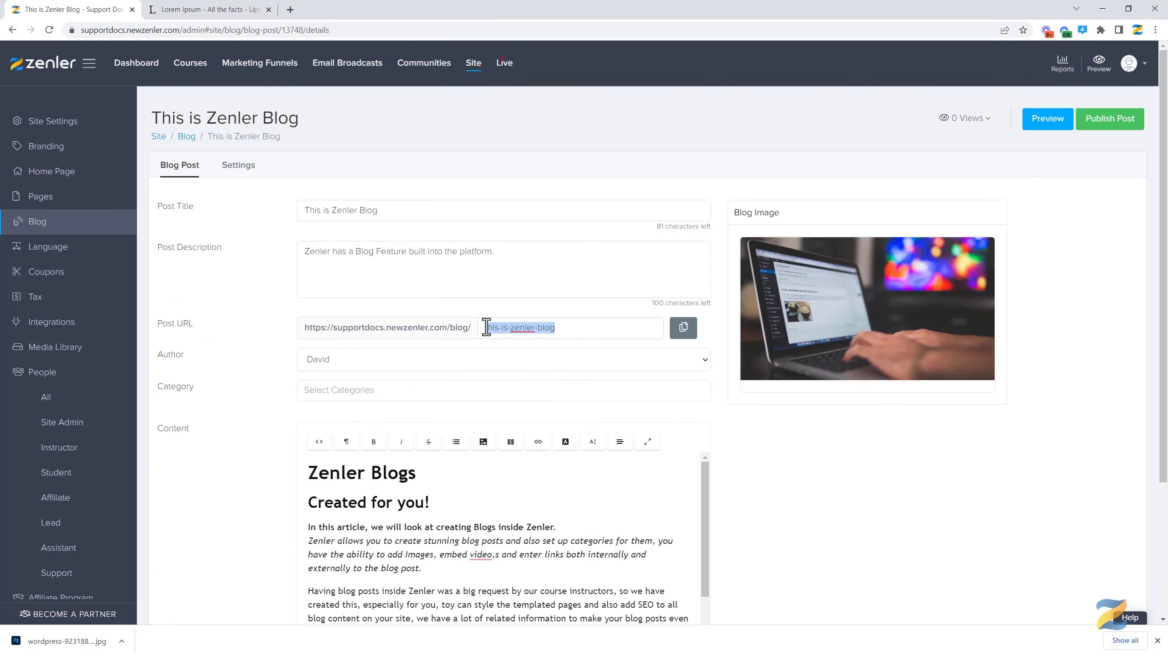
pyautogui.click(489, 328)
pyautogui.moveTo(569, 330); pyautogui.dragTo(483, 334)
# Save the updated blog post.
pyautogui.scroll(-4, 824, 548)
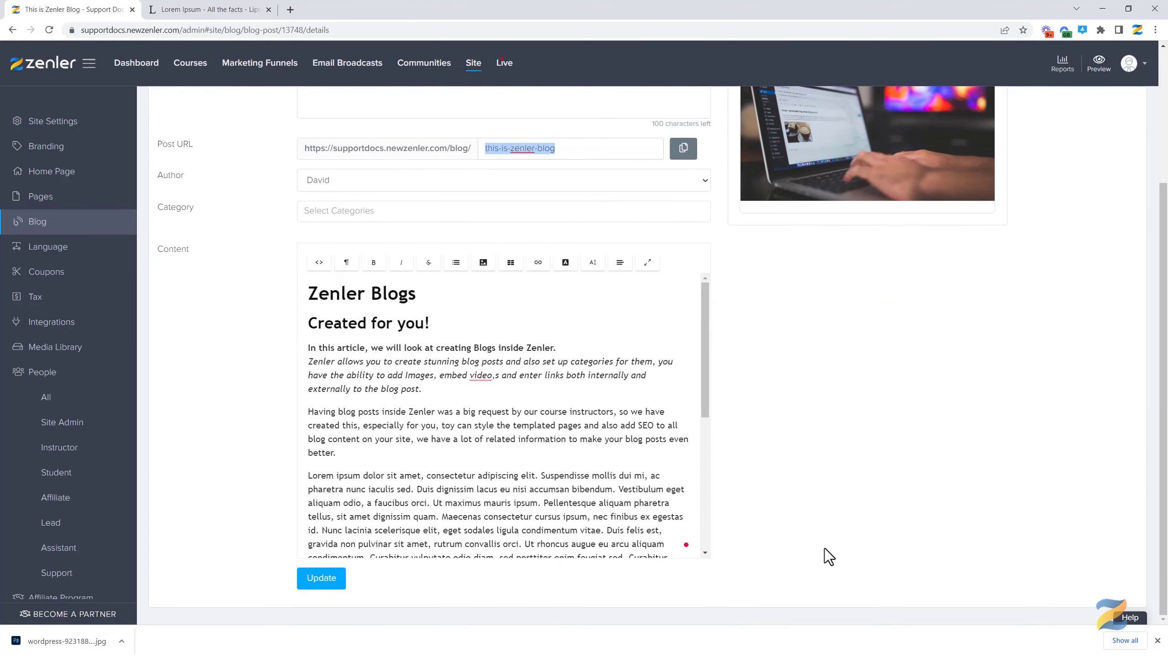
pyautogui.scroll(4, 825, 548)
pyautogui.scroll(-4, 825, 548)
pyautogui.click(326, 584)
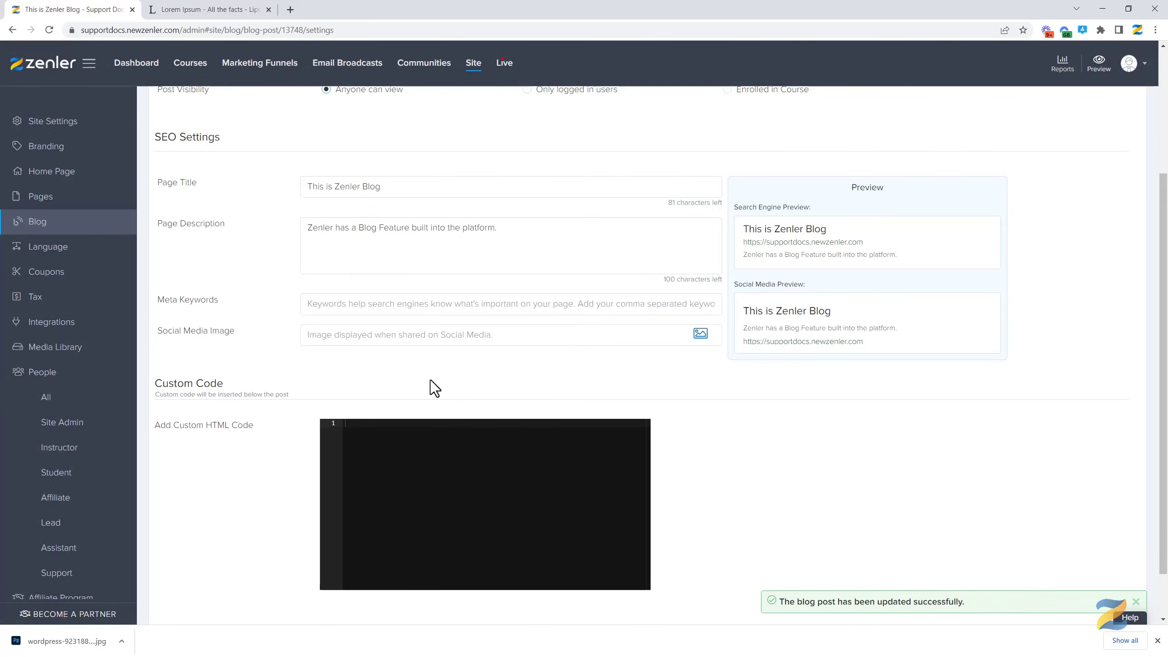
# Review the post's settings, covering featured image, post visibility, SEO and custom HTML code.
pyautogui.scroll(4, 430, 380)
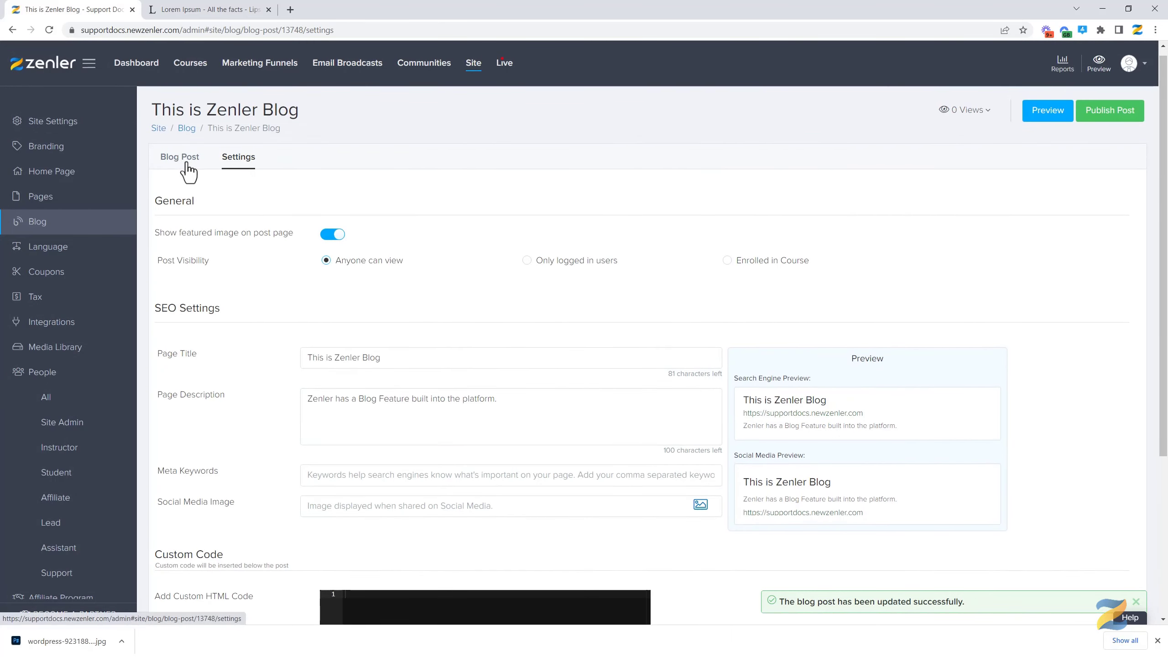
pyautogui.click(183, 159)
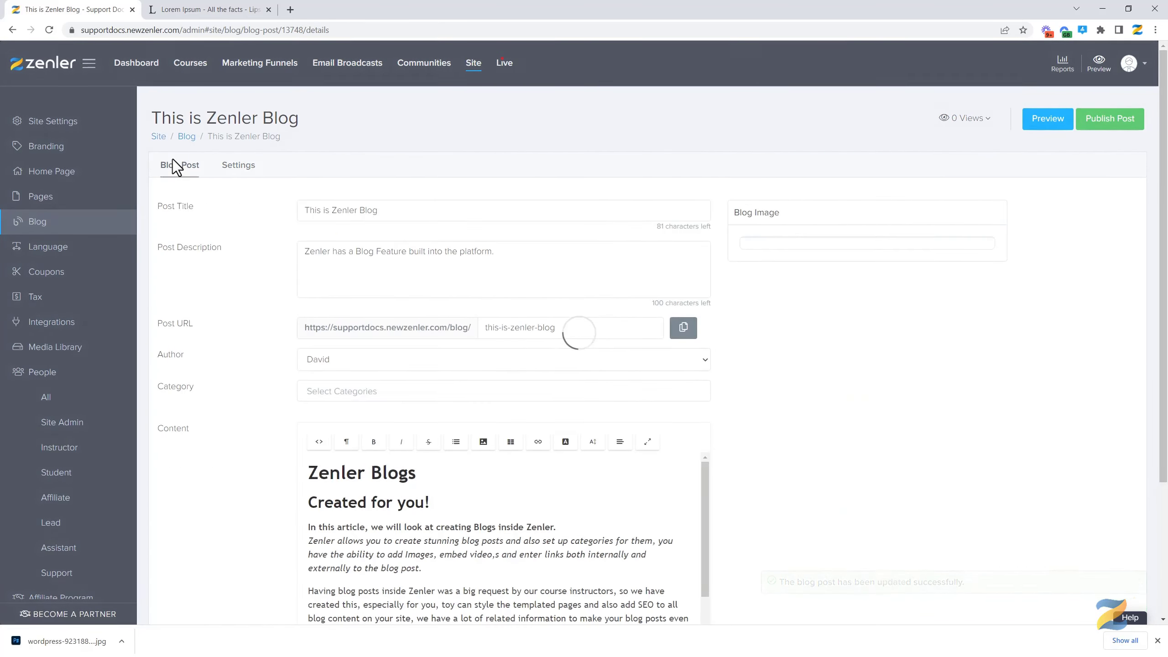
pyautogui.click(239, 165)
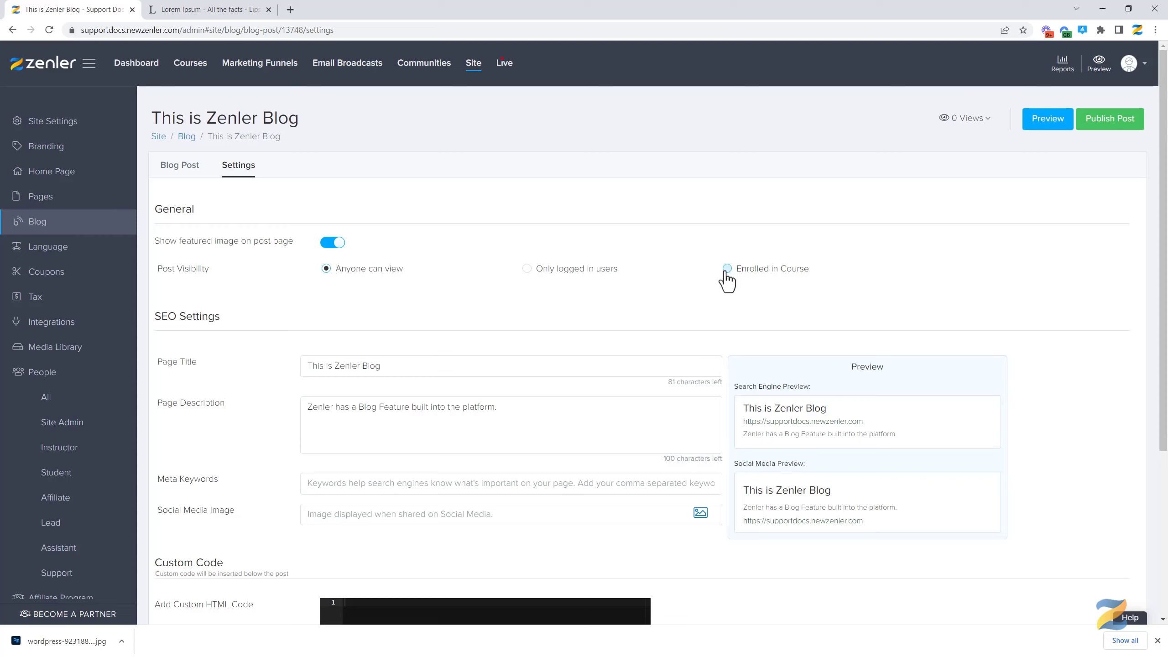
pyautogui.scroll(-1, 675, 275)
pyautogui.scroll(-2, 675, 275)
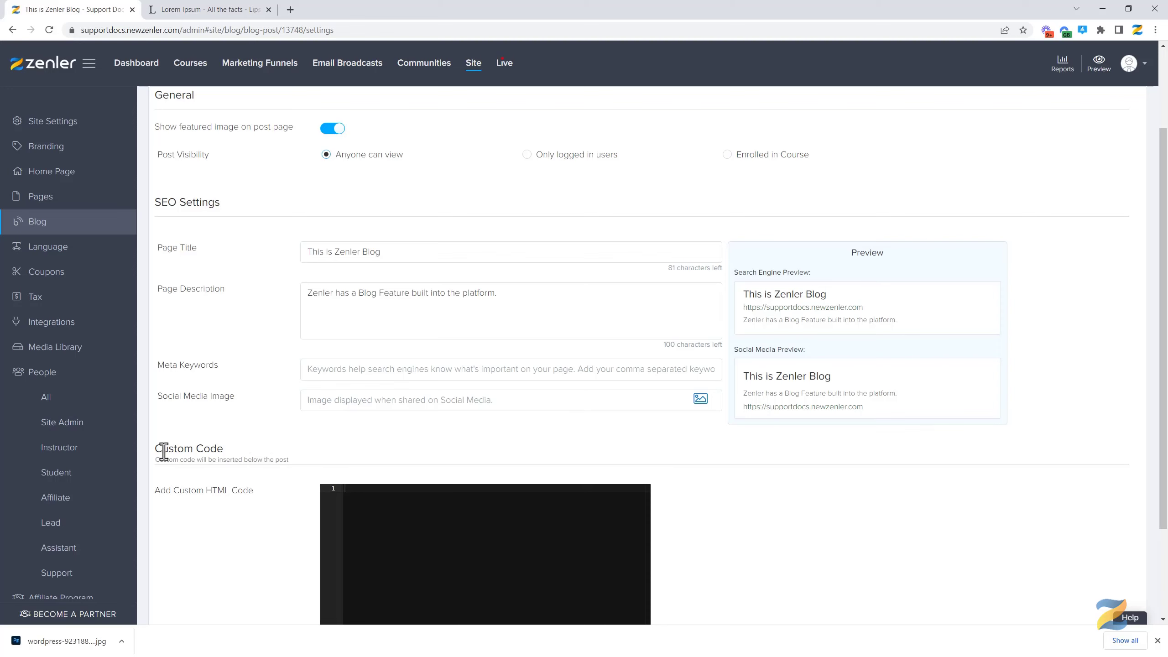
pyautogui.moveTo(161, 449); pyautogui.dragTo(215, 448)
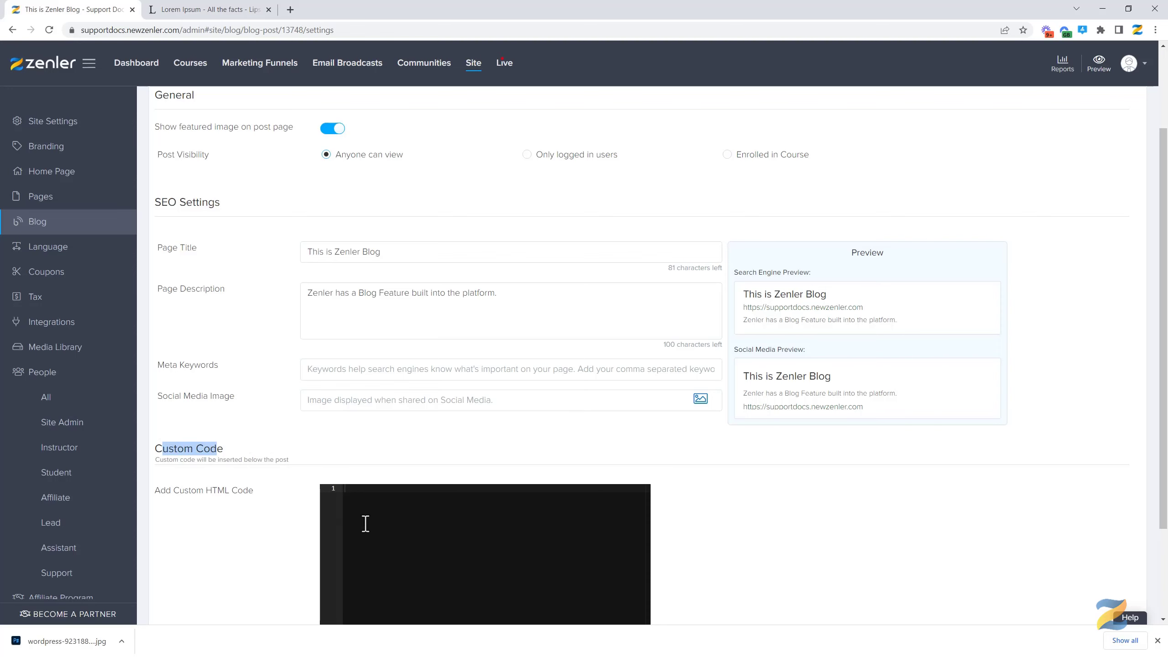
pyautogui.click(365, 506)
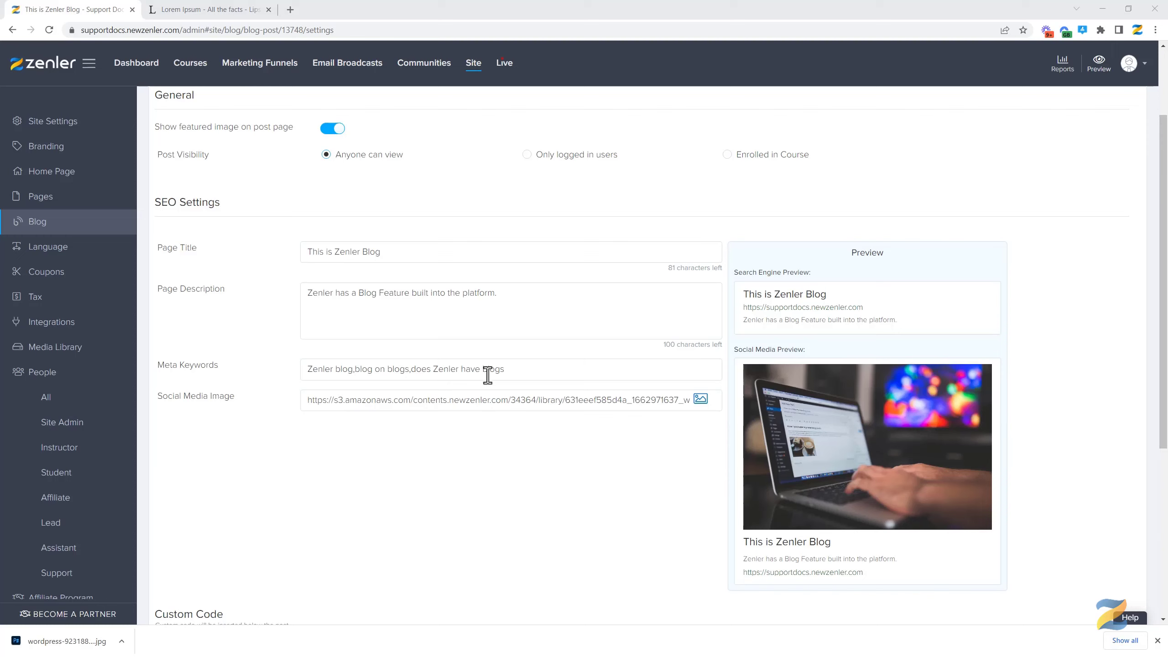
# Add "blog for you" and "blogs" to the end of the post's meta keywords and check the social media preview.
pyautogui.click(549, 371)
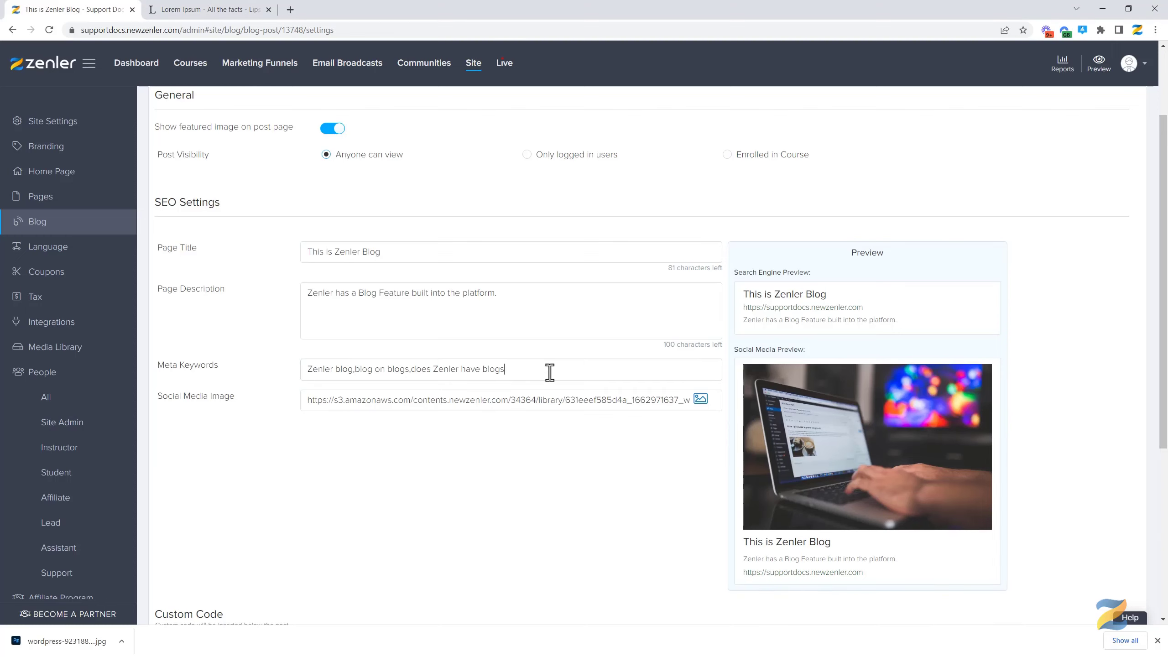
pyautogui.write(',blog for you,blogs')
pyautogui.moveTo(751, 559); pyautogui.dragTo(900, 559)
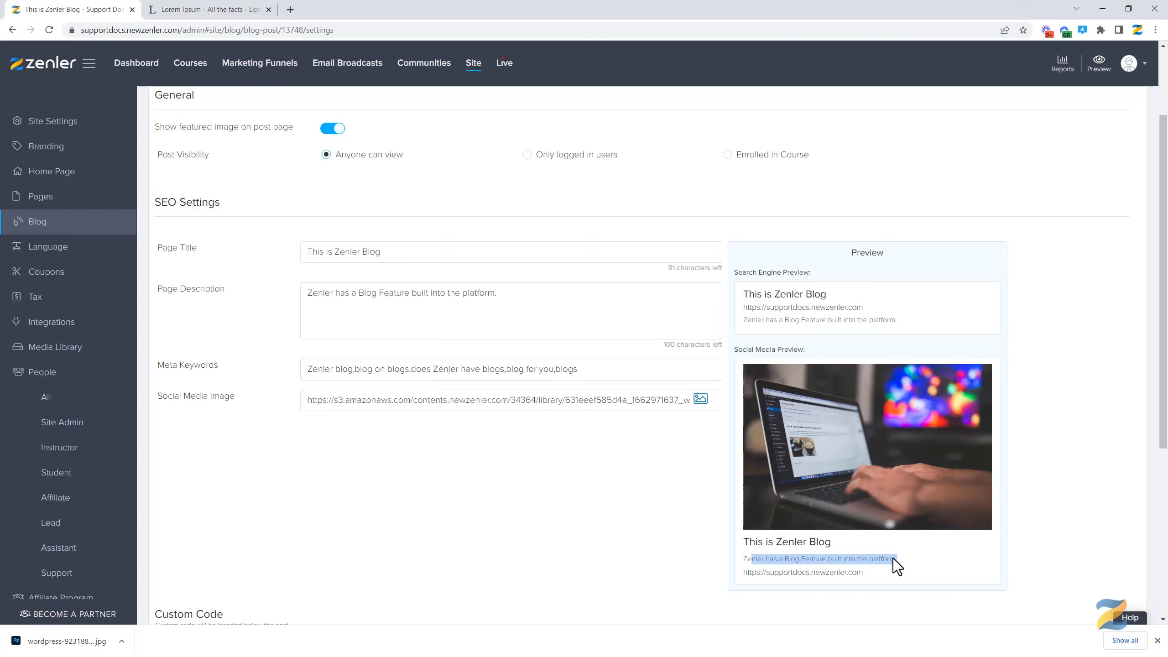
pyautogui.click(564, 508)
# Add a second line to the SEO page description: "Creating and managing Blogs inside Zenler is really easy.".
pyautogui.click(499, 294)
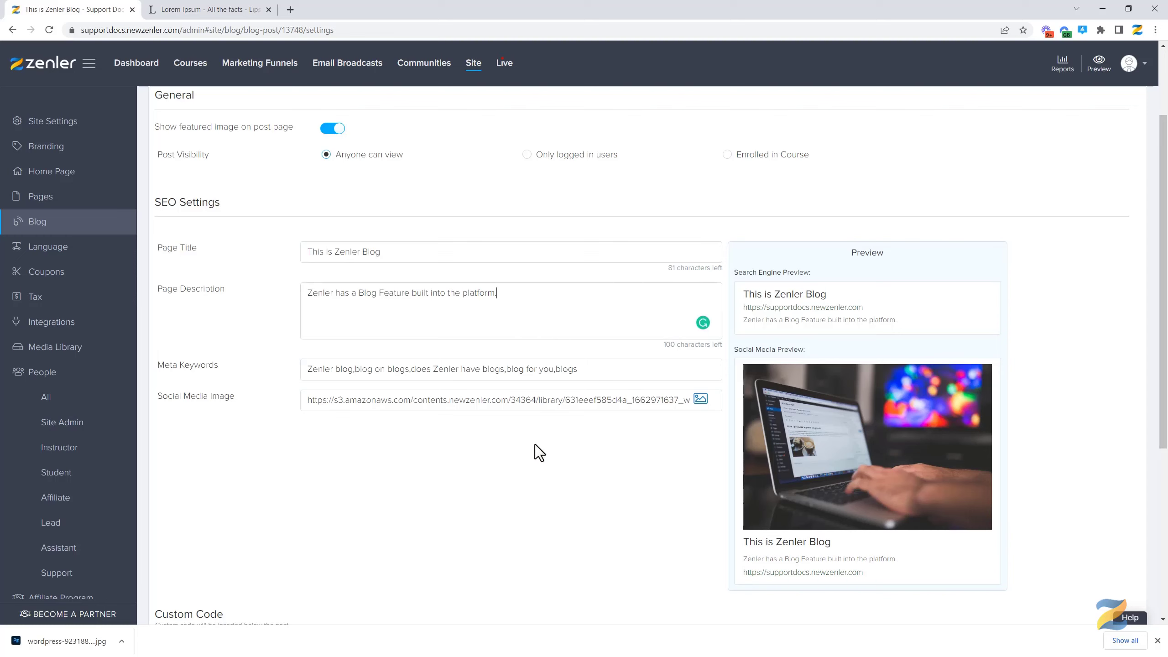
pyautogui.press('Return')
pyautogui.write('Creating and managing Blogs inside Zenler is really easy.')
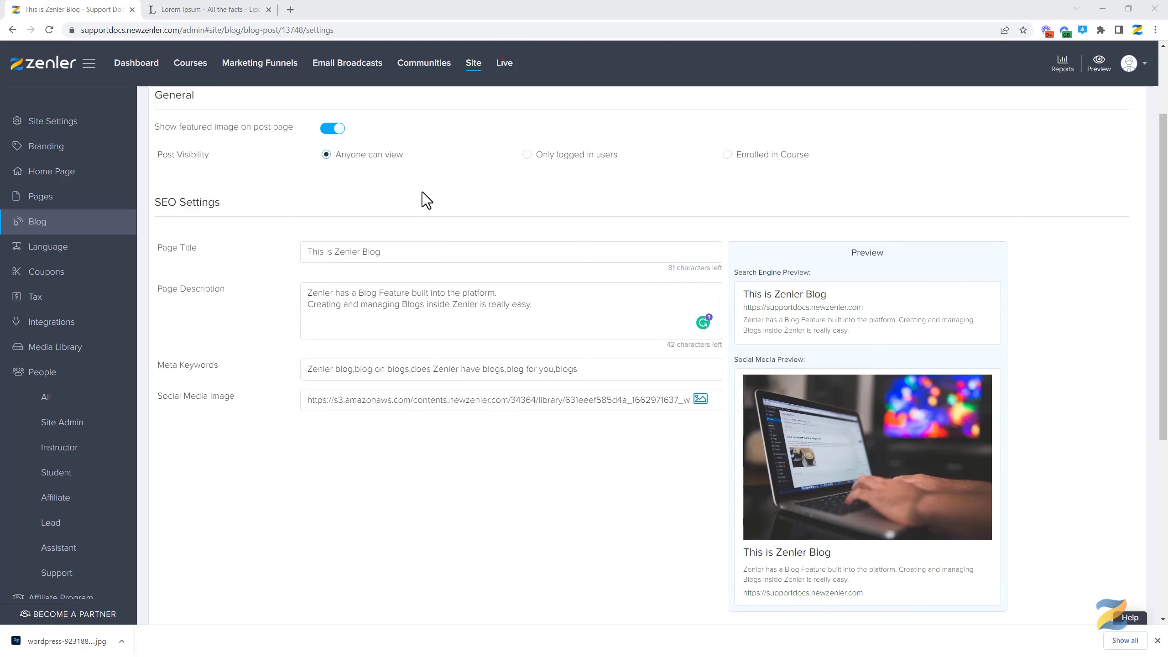
# Save the updated settings of the blog post.
pyautogui.scroll(-6, 421, 192)
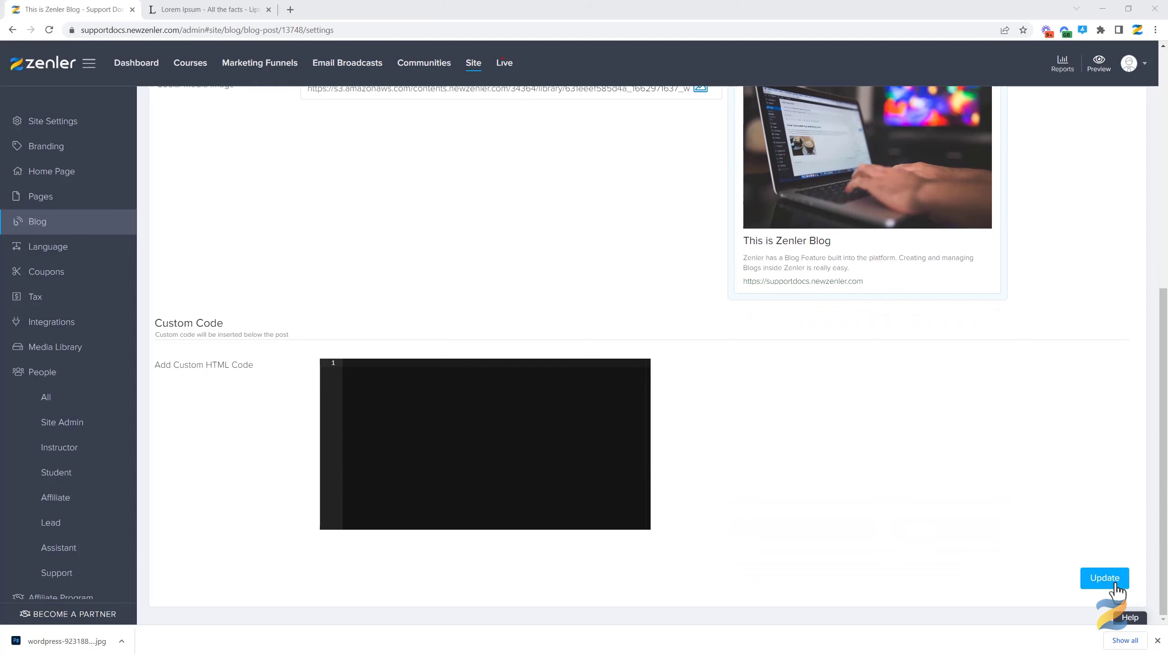
pyautogui.click(1113, 584)
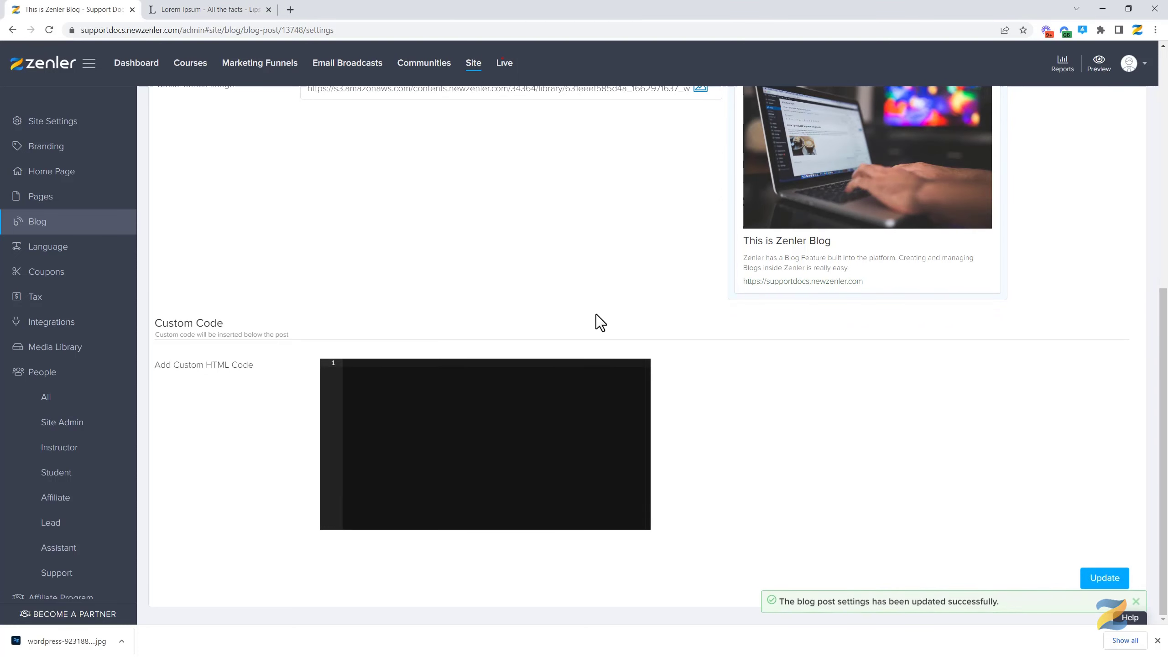
pyautogui.scroll(8, 566, 304)
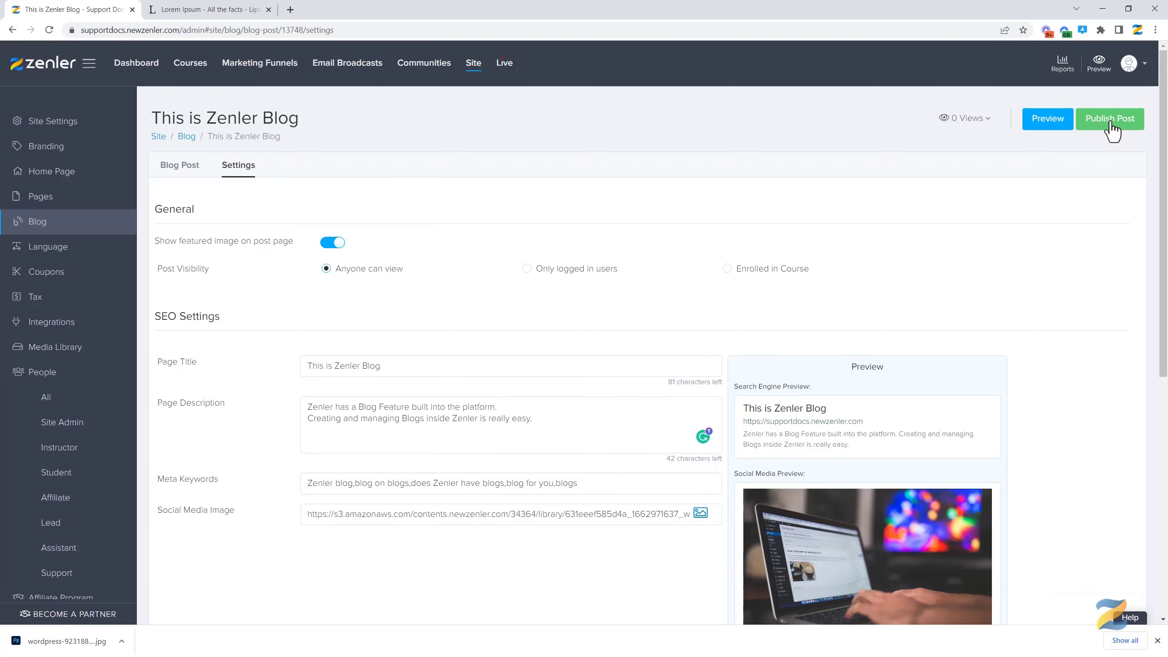
# Preview the blog post down to its footer, closing the Lorem Ipsum page, and check the site's public Blog listing.
pyautogui.click(1044, 120)
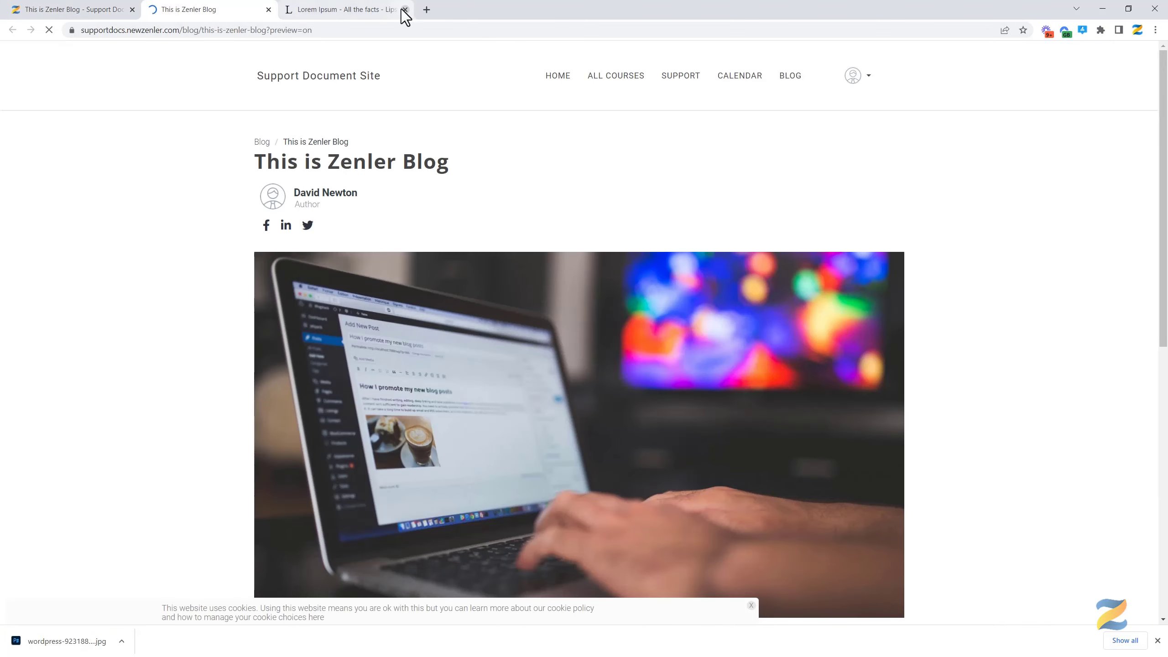
pyautogui.click(405, 9)
pyautogui.scroll(-10, 662, 216)
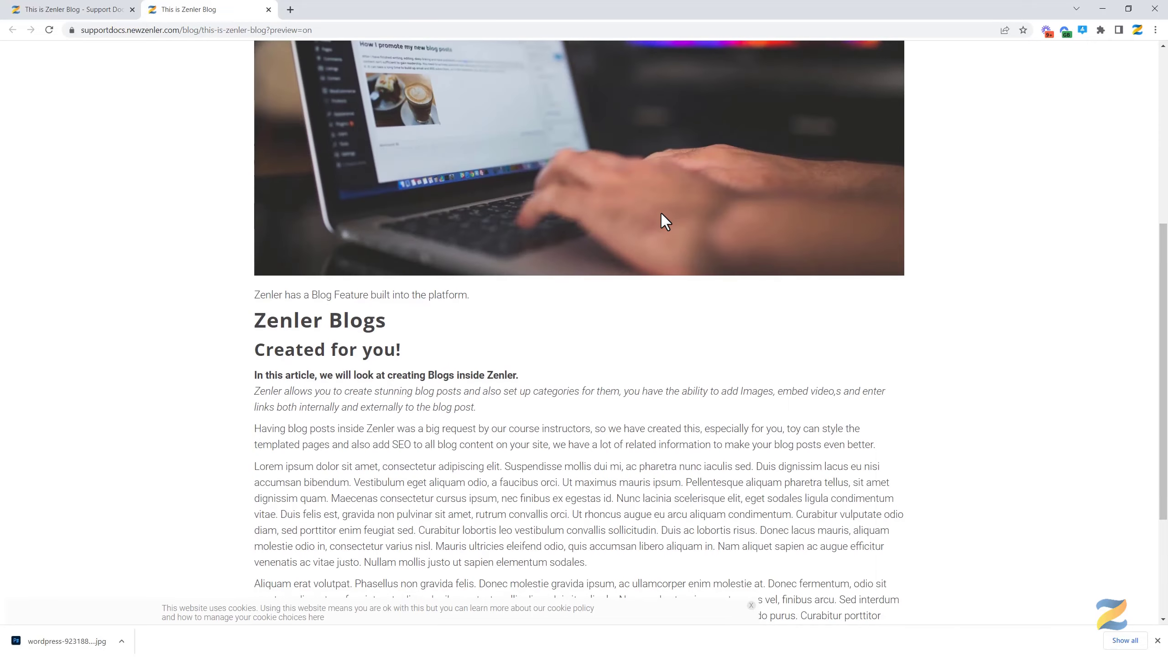
pyautogui.scroll(10, 660, 214)
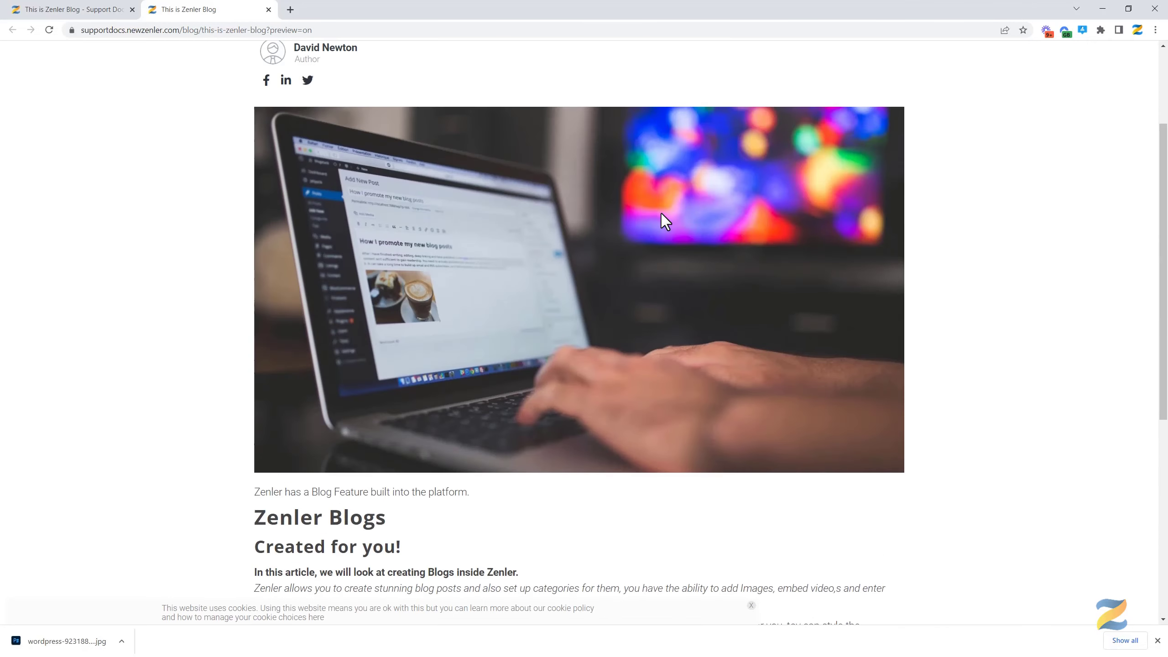
pyautogui.scroll(2, 660, 214)
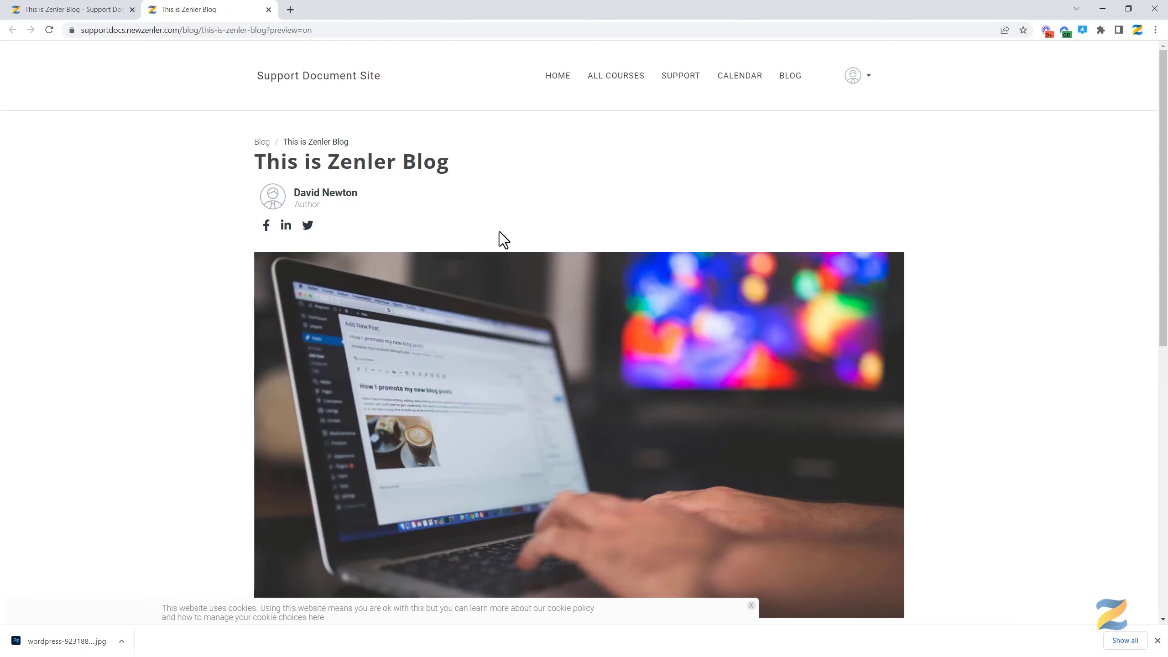
pyautogui.scroll(-4, 499, 232)
pyautogui.scroll(-2, 511, 287)
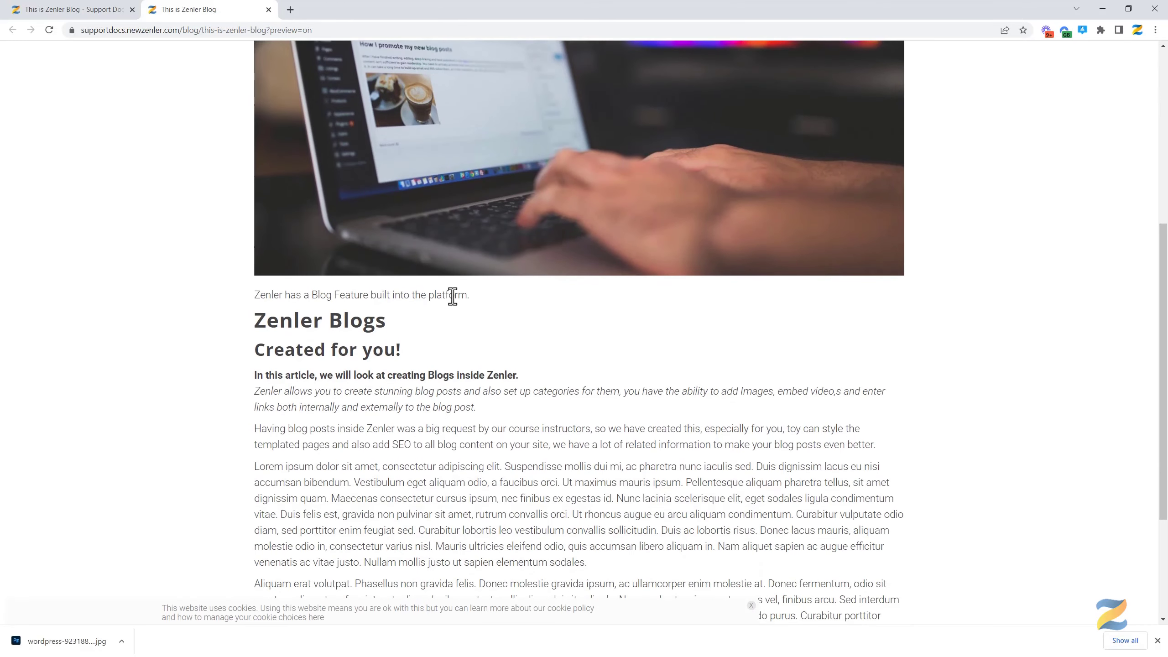
pyautogui.scroll(-3, 404, 299)
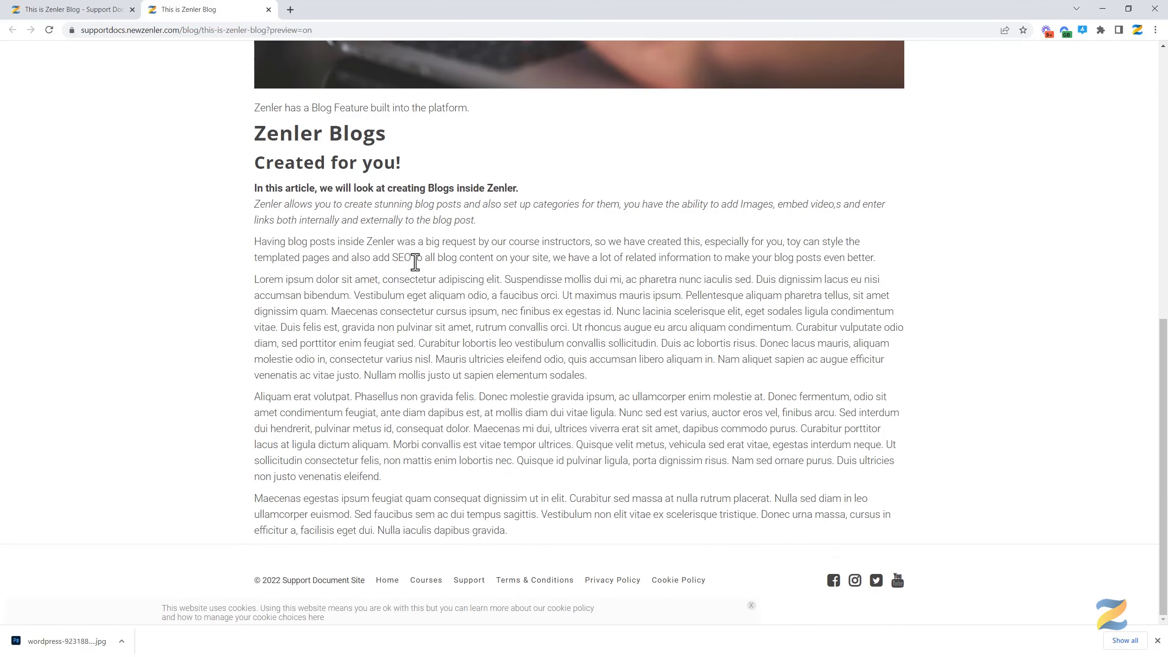
pyautogui.scroll(9, 425, 272)
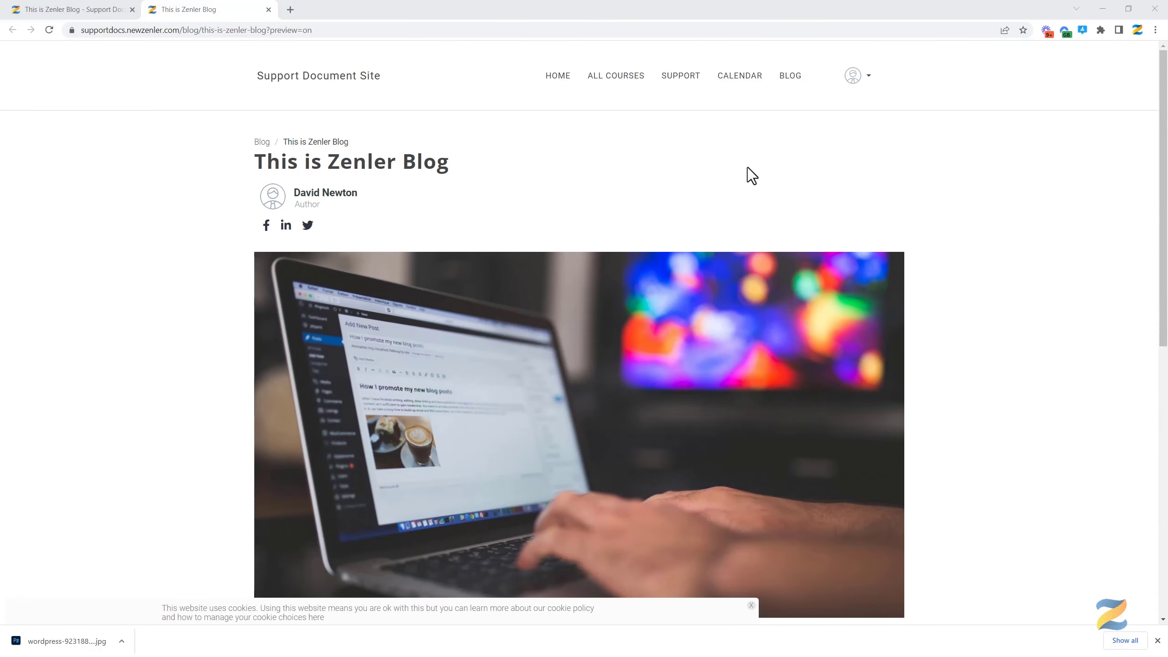
pyautogui.click(791, 77)
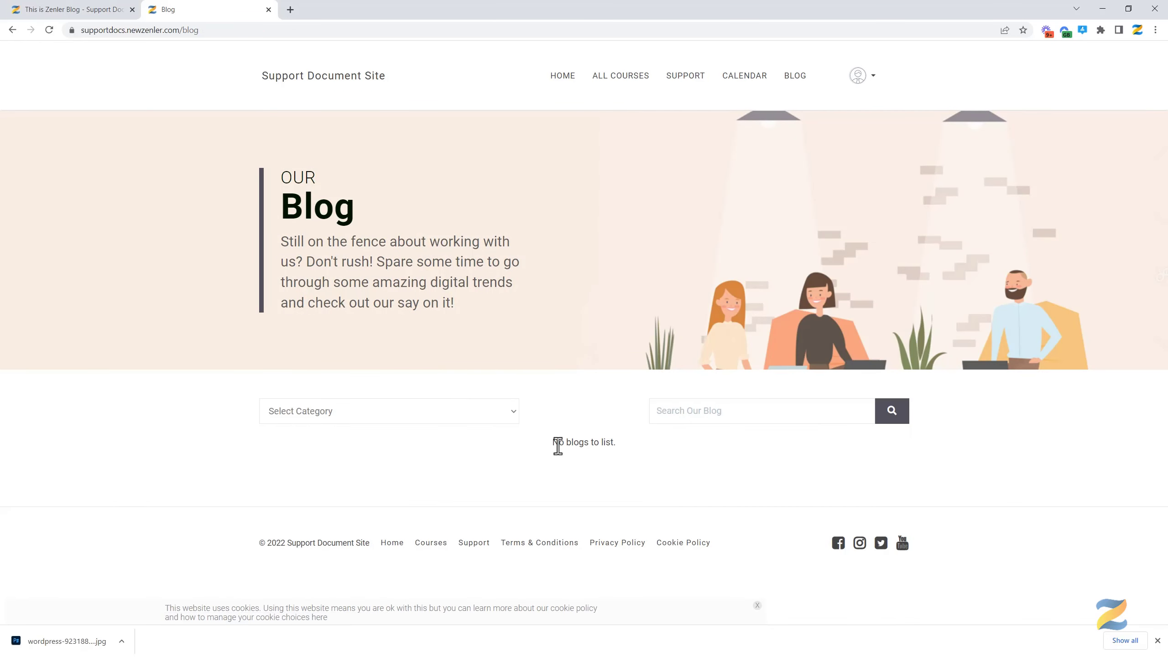
# Publish the "This is Zenler Blog" post from its admin page and dismiss the sitemap notice without updating the sitemap.
pyautogui.click(94, 9)
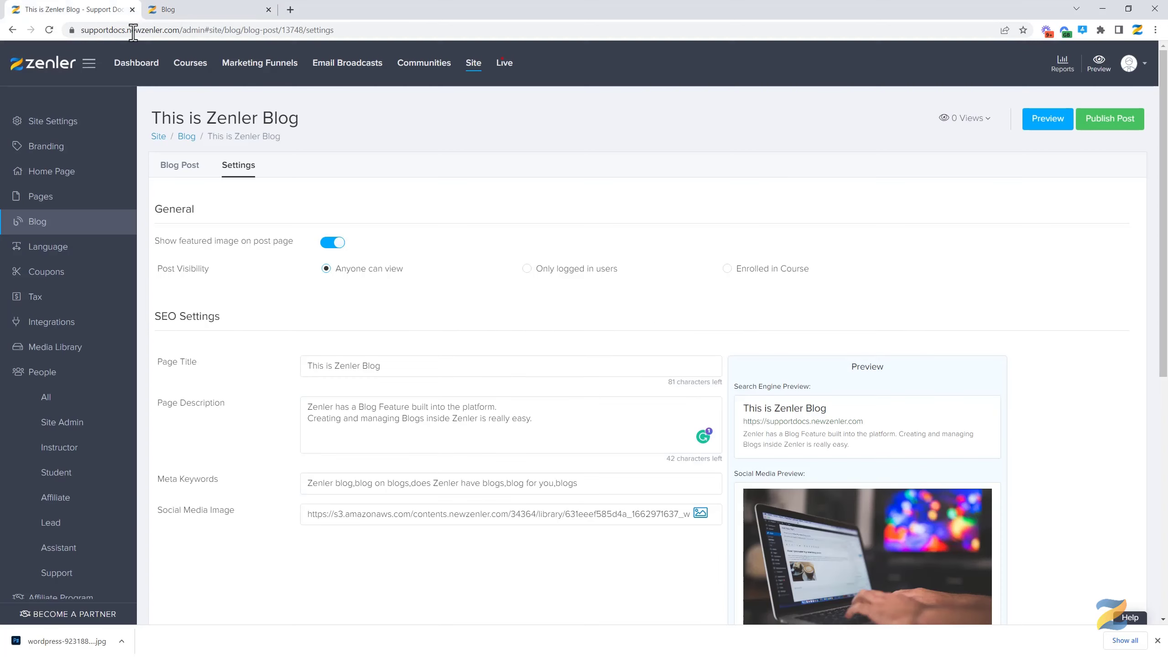
pyautogui.click(1109, 125)
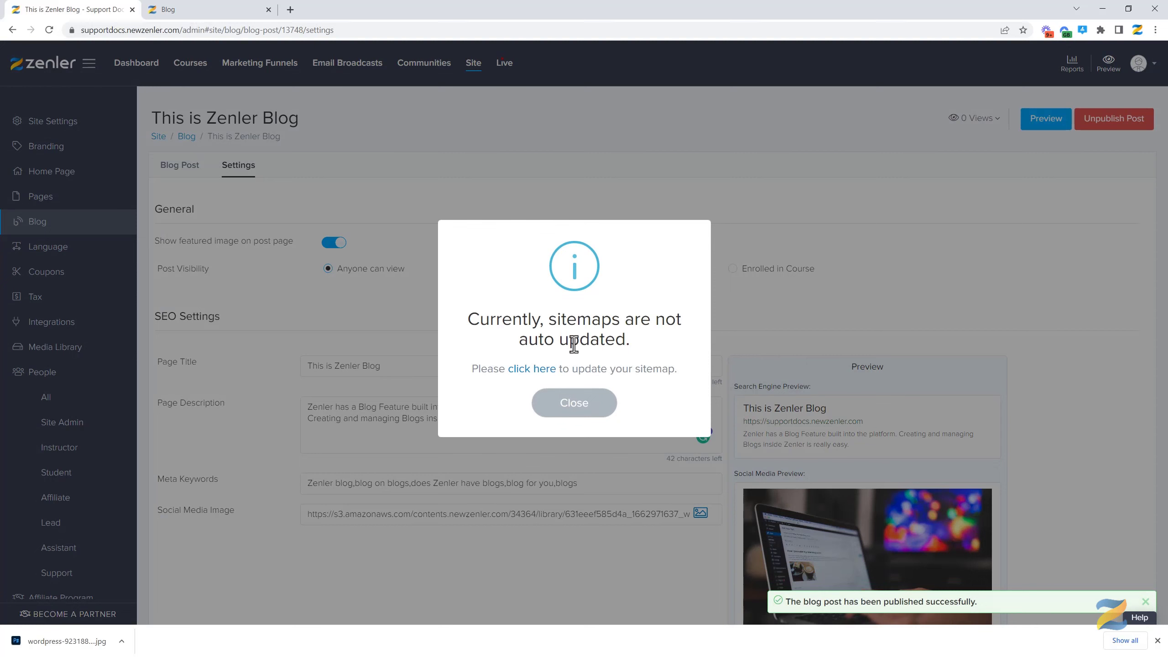
pyautogui.moveTo(468, 318); pyautogui.dragTo(640, 342)
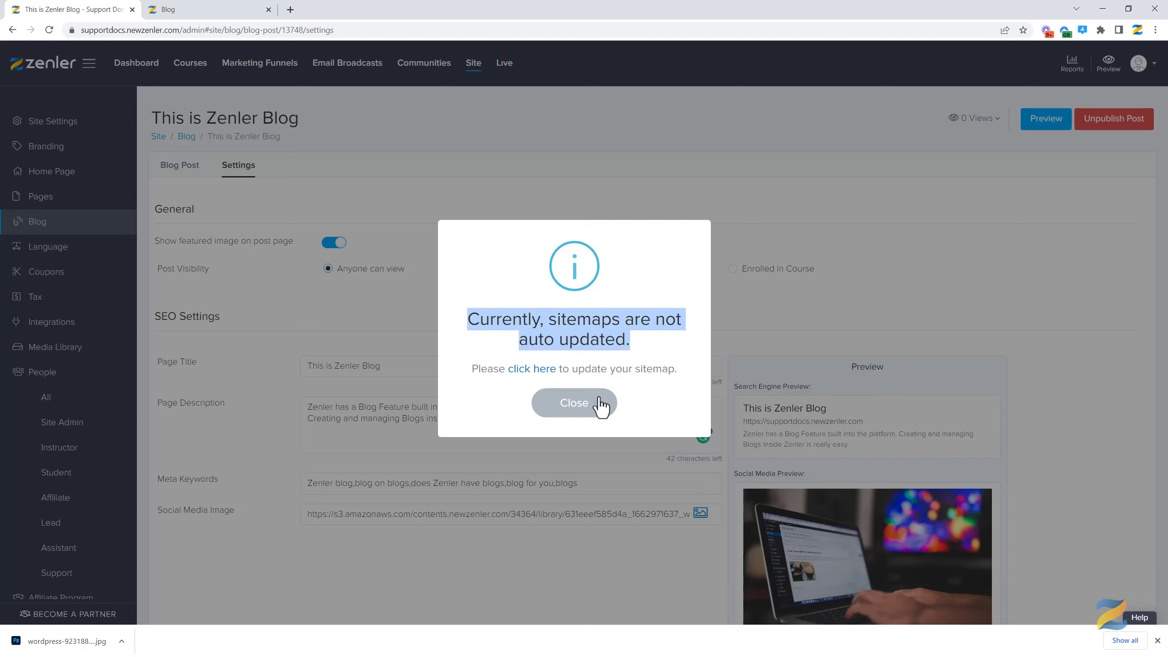
pyautogui.click(576, 407)
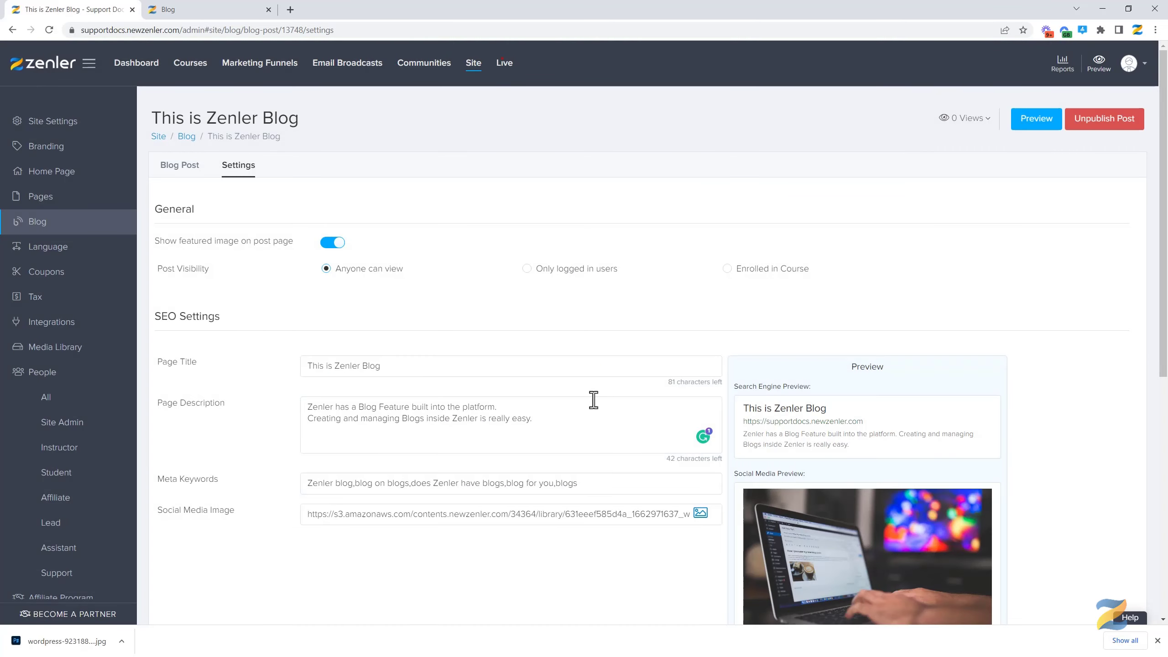
# Reload the public Blog page, open the published post from the listing to check it, and return to its admin settings.
pyautogui.click(203, 10)
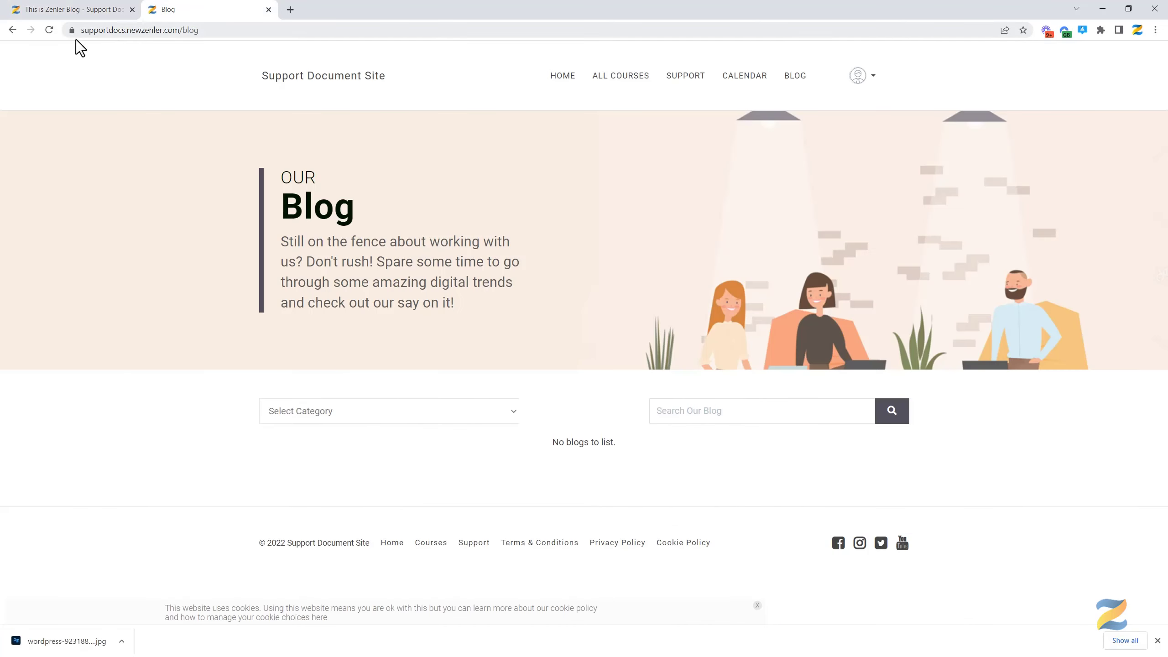
pyautogui.click(52, 31)
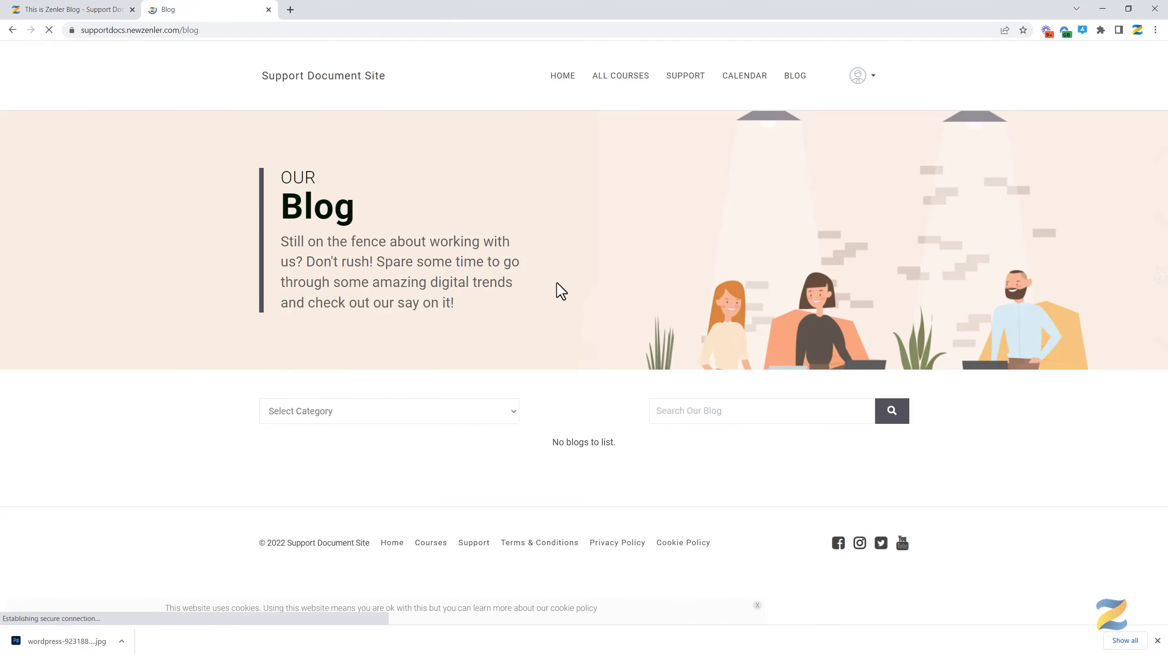
pyautogui.scroll(-5, 685, 307)
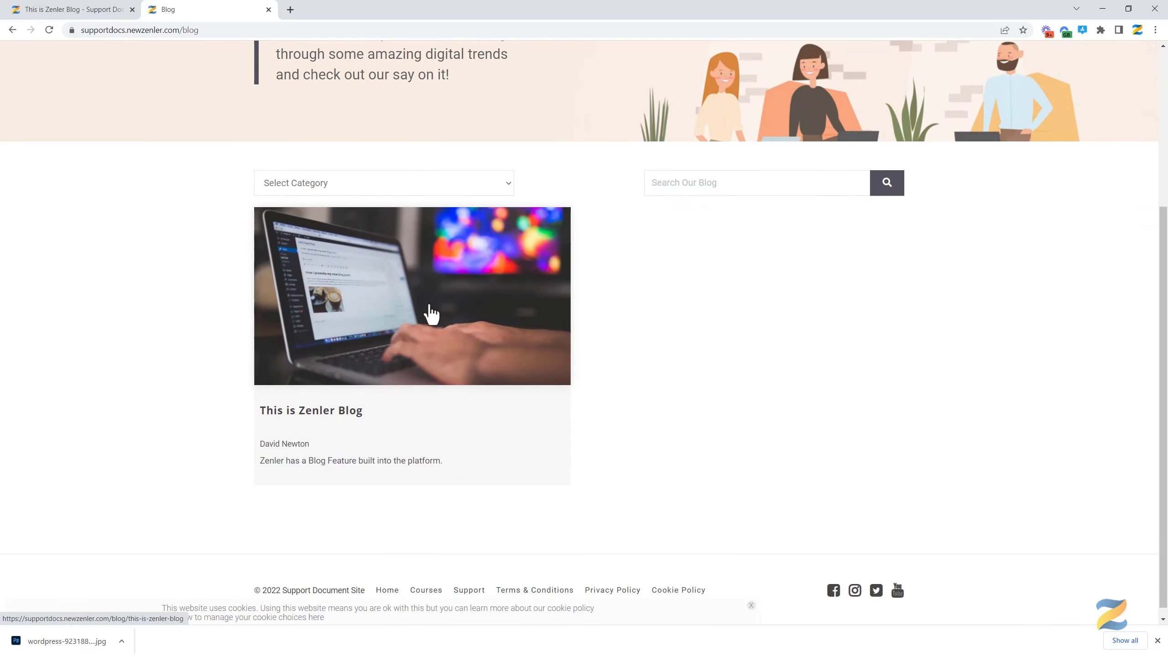
pyautogui.click(432, 315)
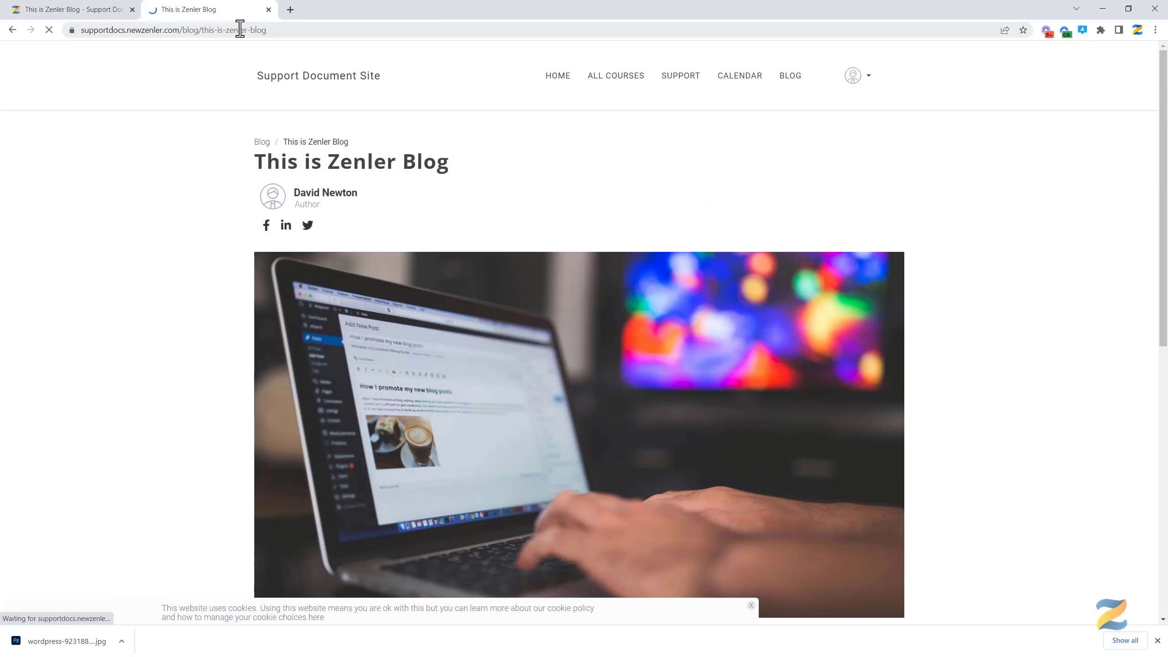
pyautogui.click(80, 17)
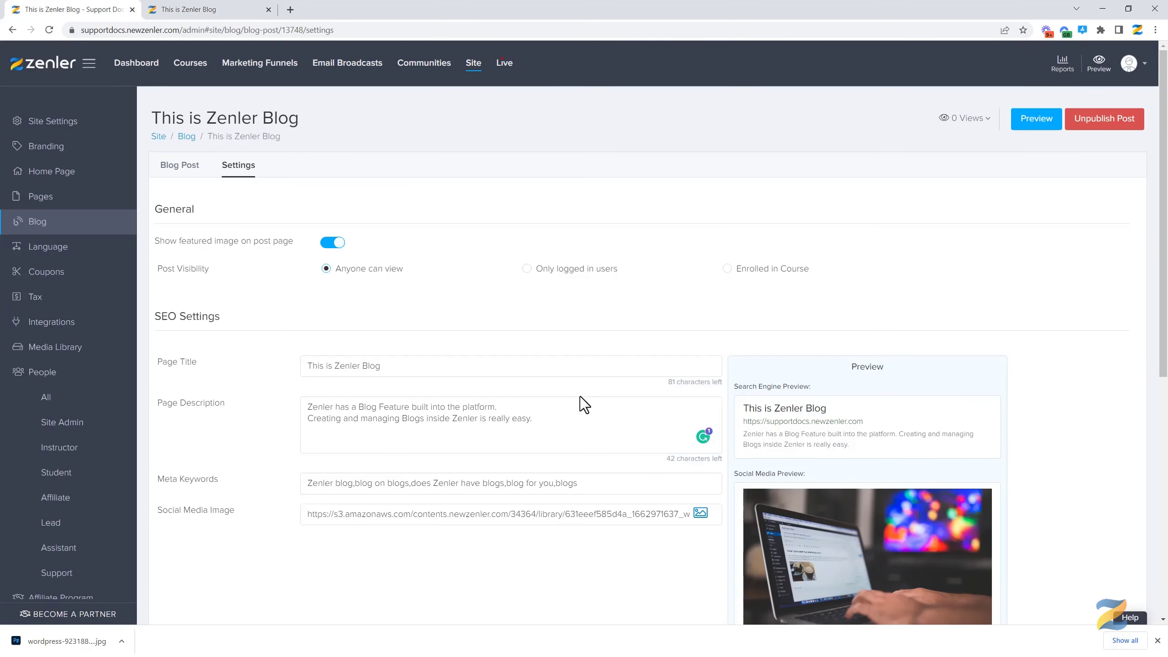